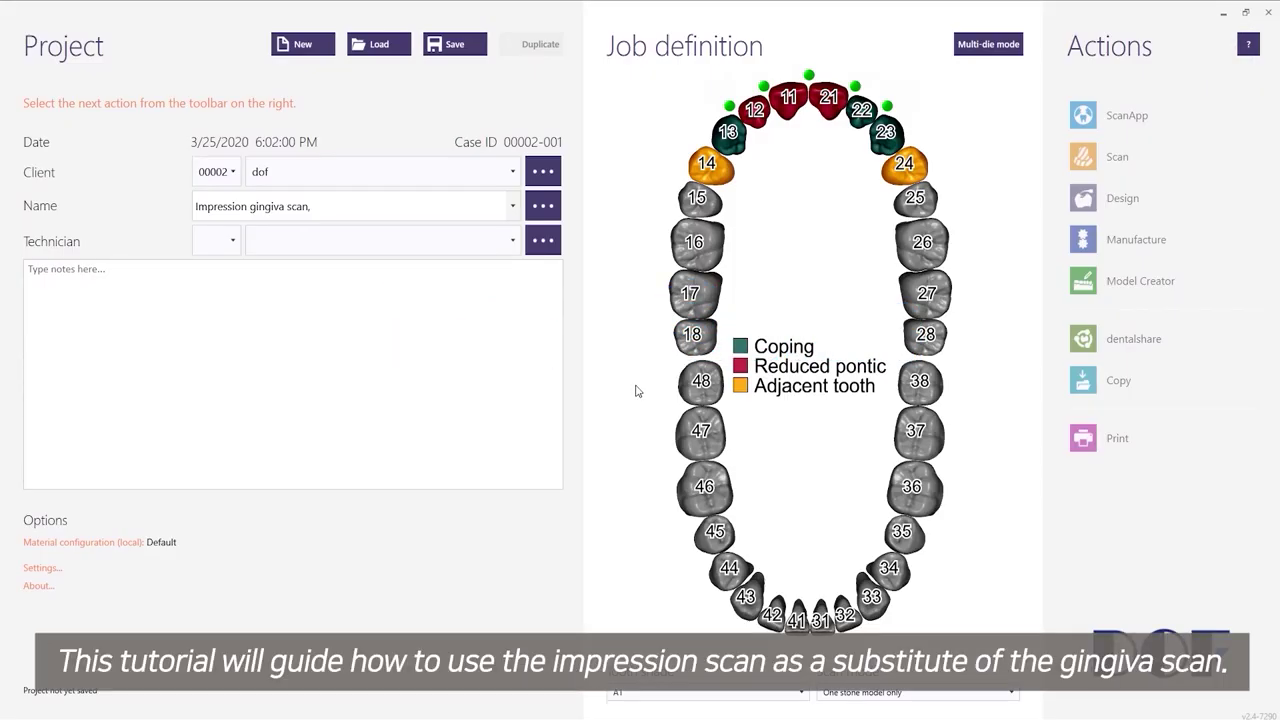
- Set tooth 22 to scan gingiva separately (Yes) and save the project
left_click(860, 120)
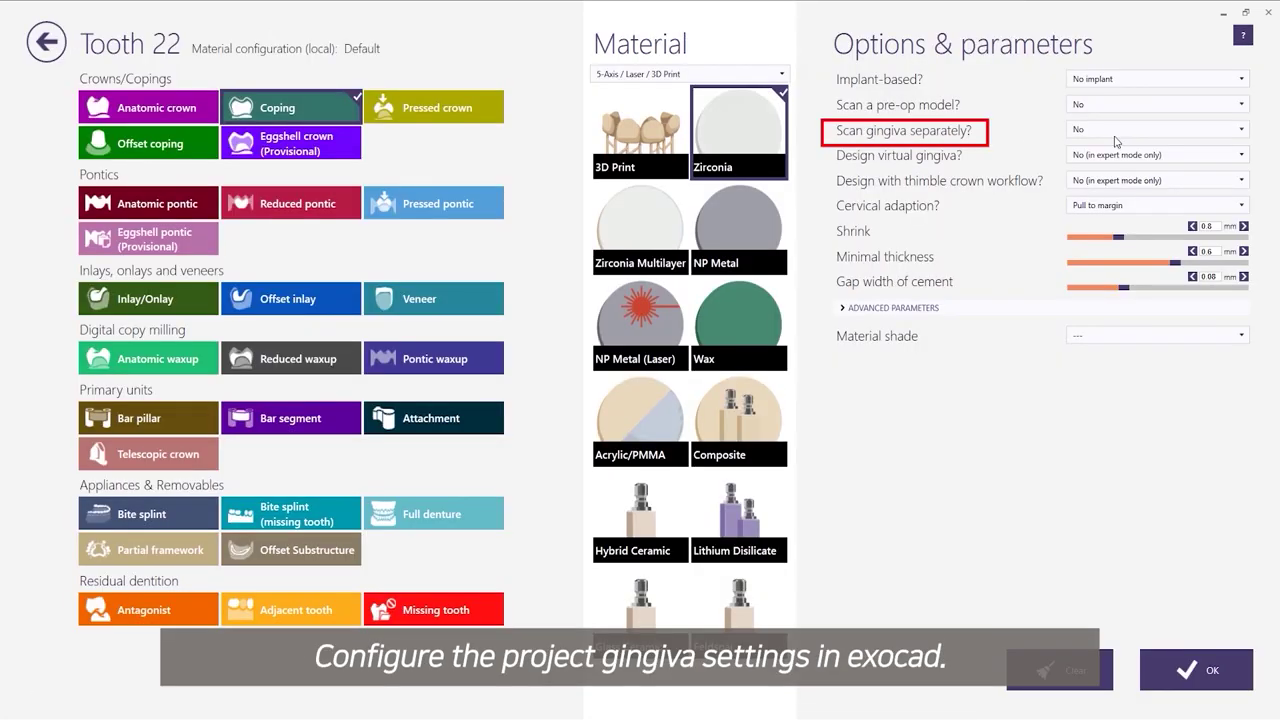
left_click(1120, 132)
left_click(1108, 180)
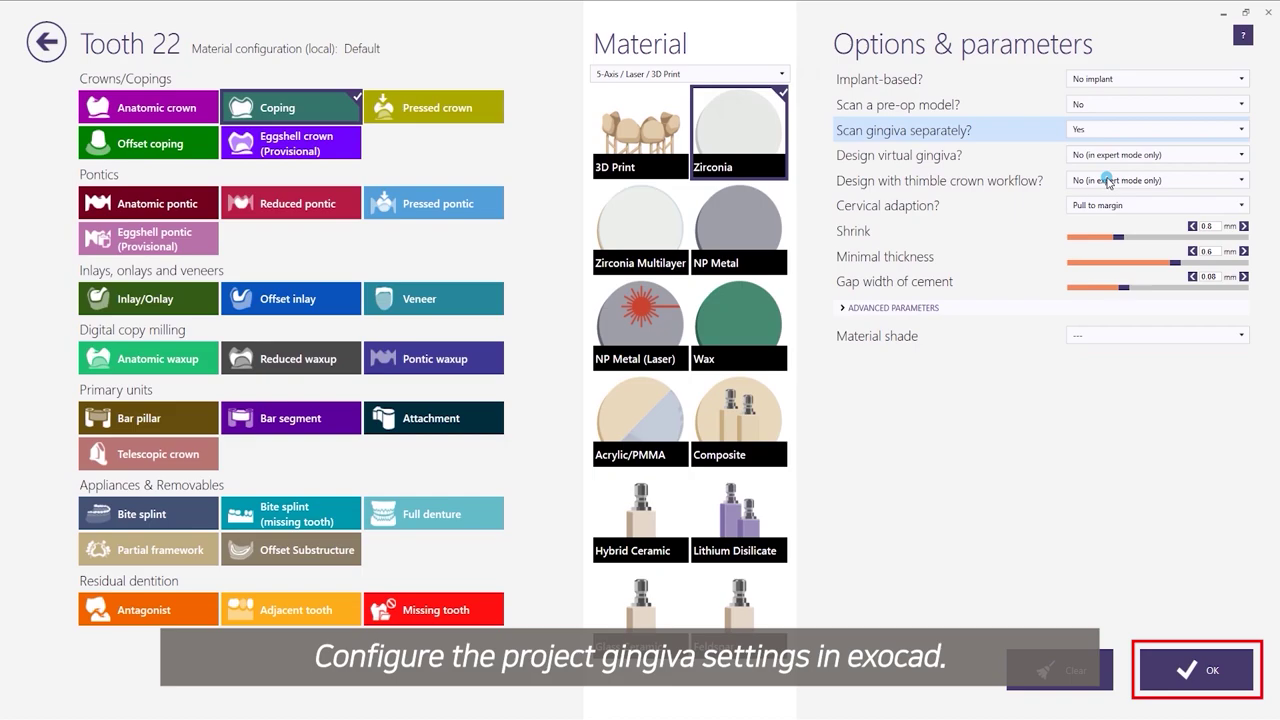
left_click(1180, 665)
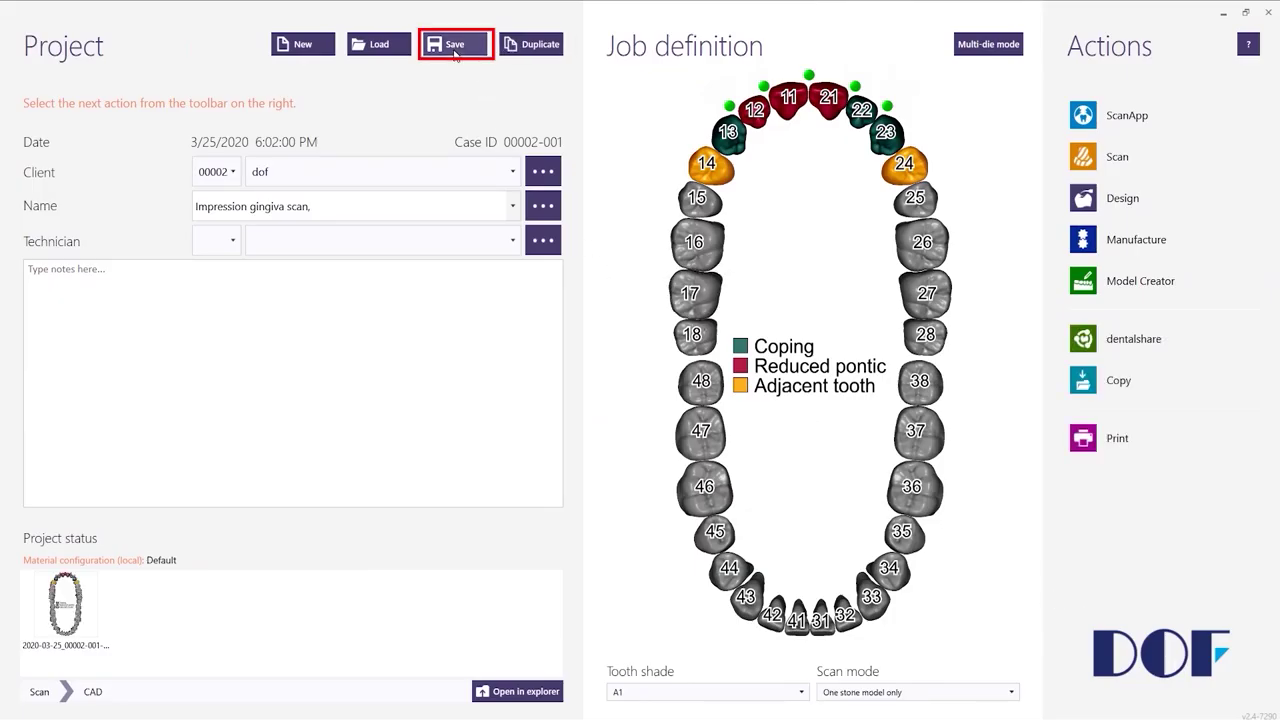
left_click(455, 50)
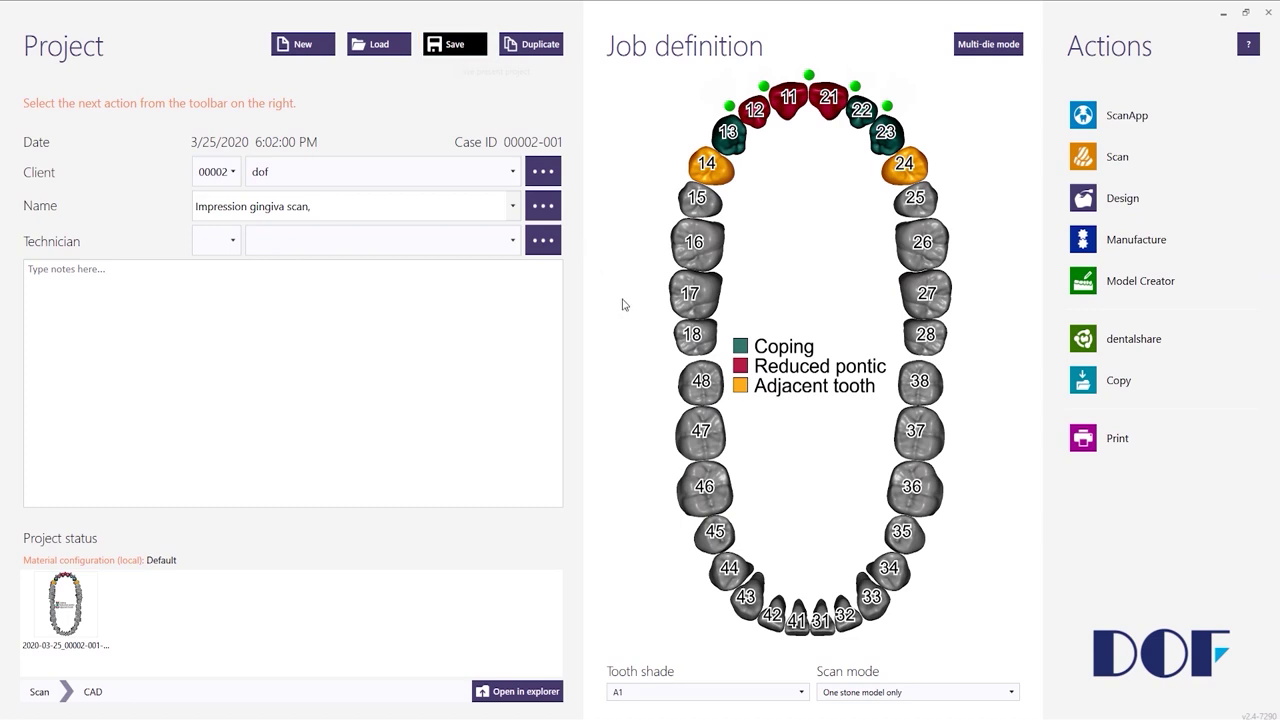
- Launch ScanApp, choose a solid upper-jaw model, and enable the upper interproximal scan
left_click(1112, 118)
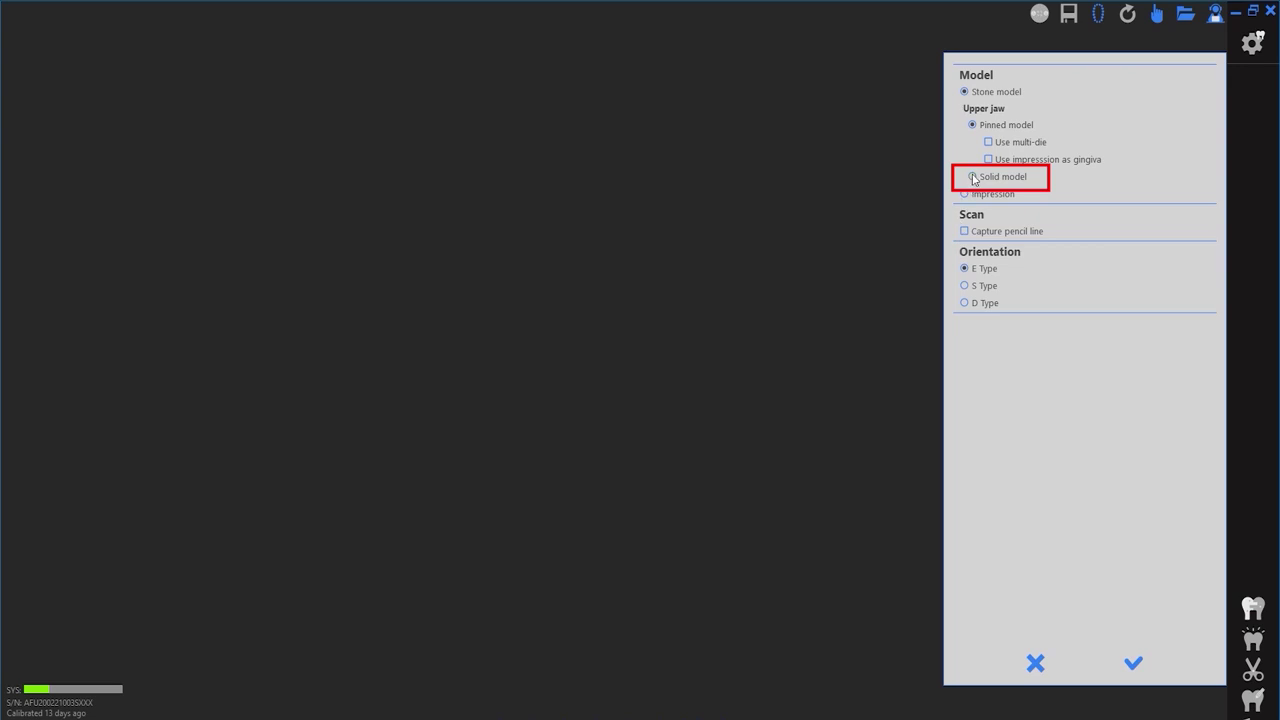
left_click(973, 177)
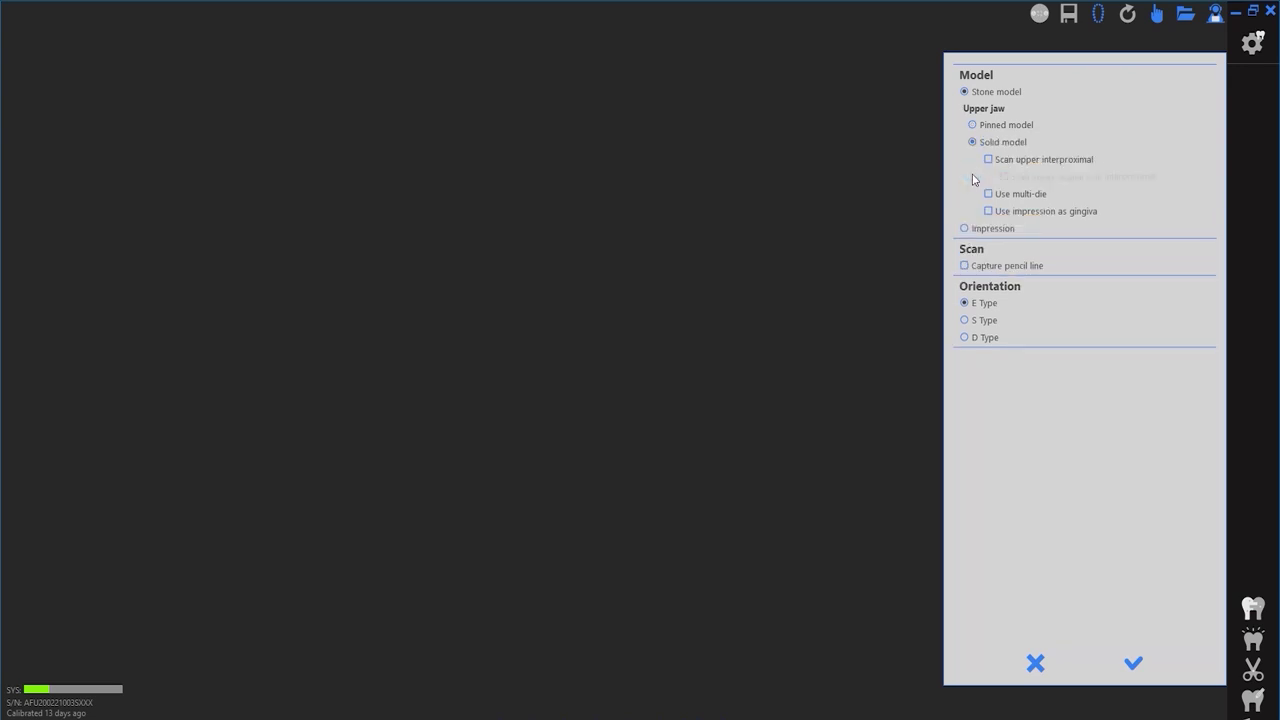
left_click(988, 160)
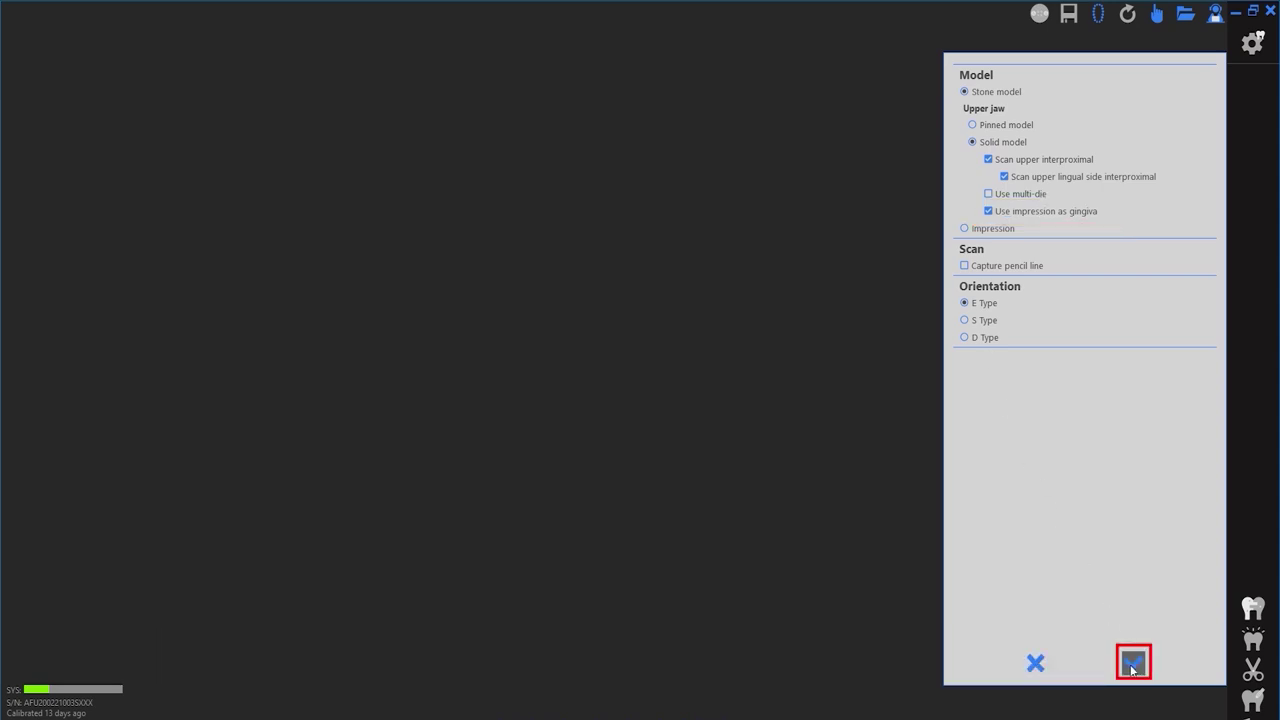
- Confirm the scan options, capture the upper solid prep model, and advance to the next scan
left_click(1133, 665)
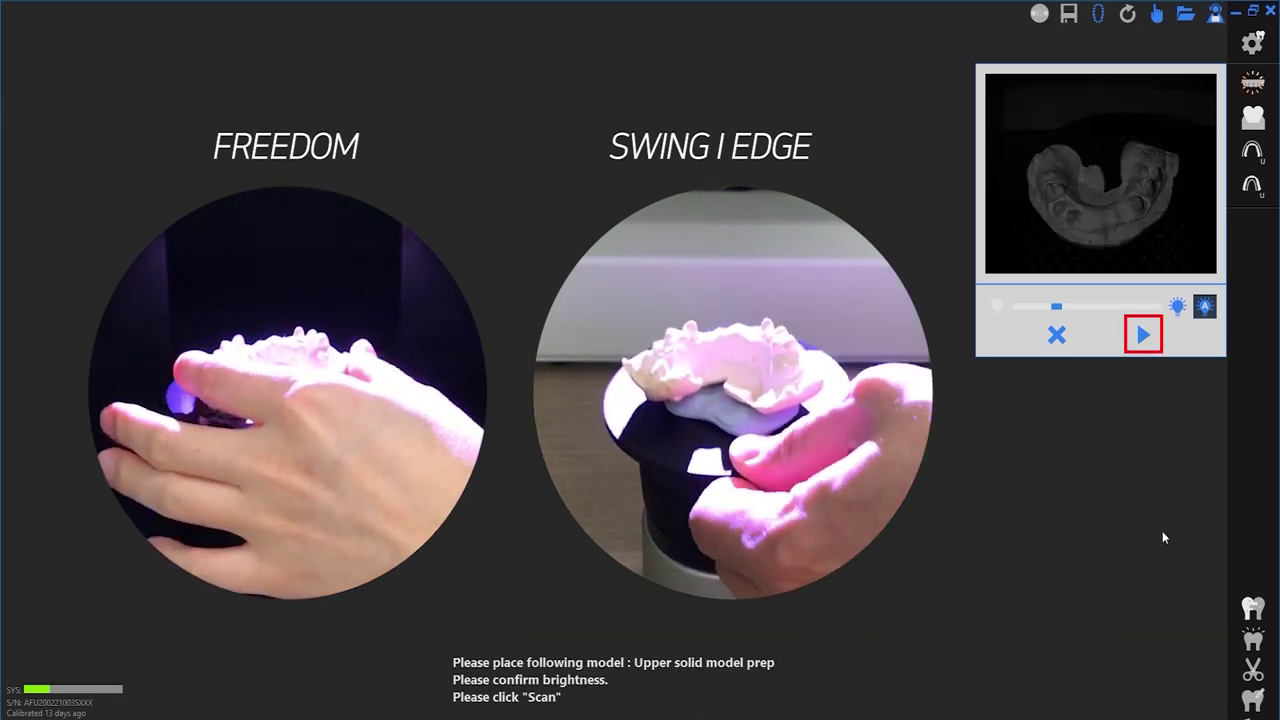
left_click(1143, 335)
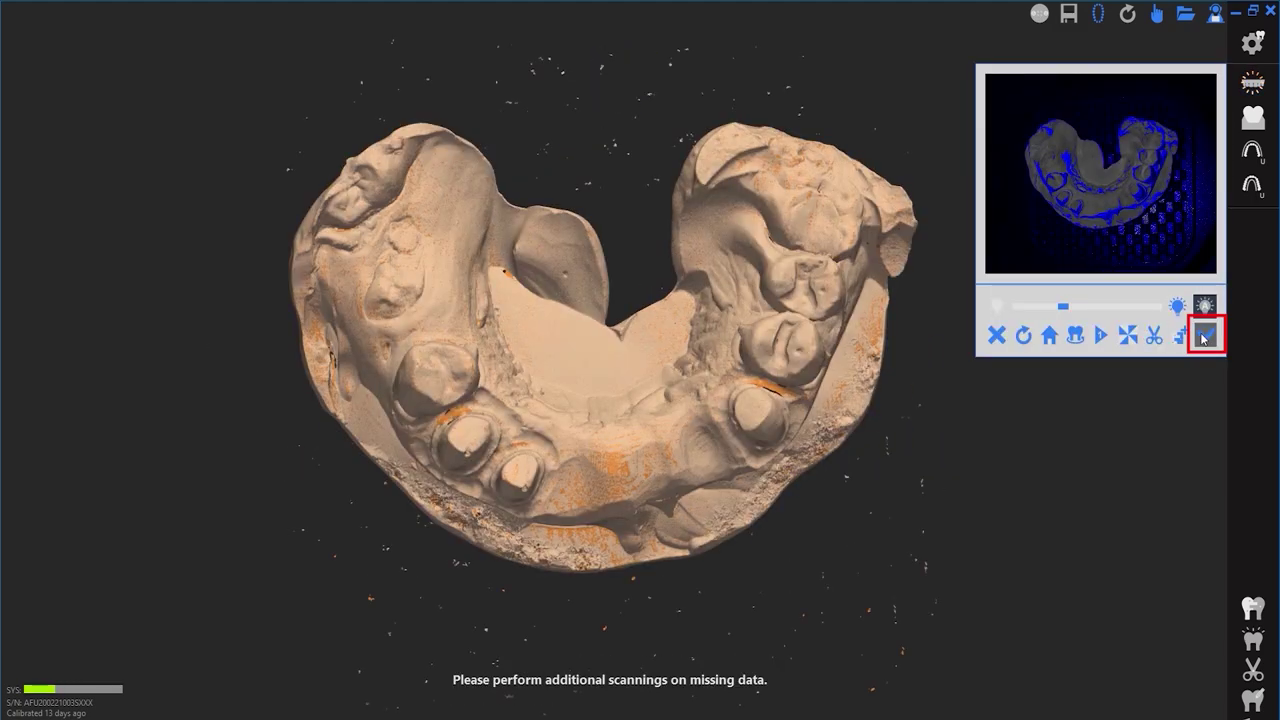
left_click(1204, 336)
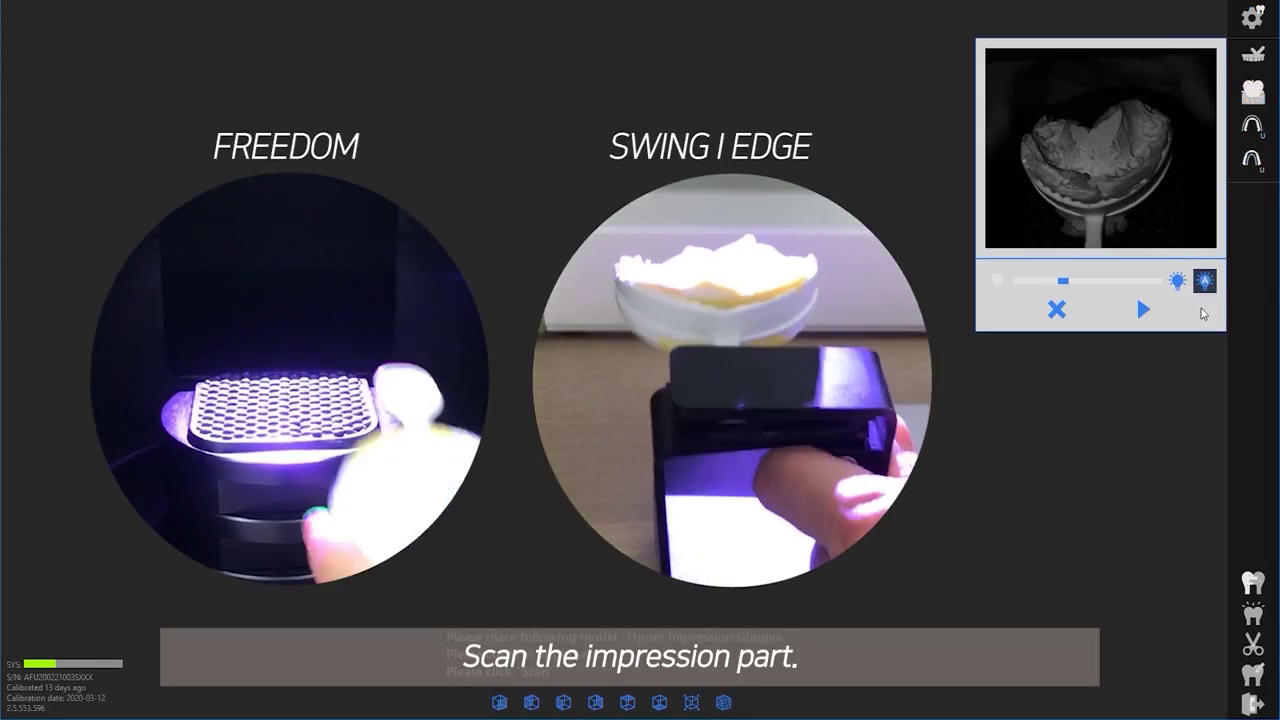
- Scan the upper impression gingiva sitting in its tray
left_click(1143, 311)
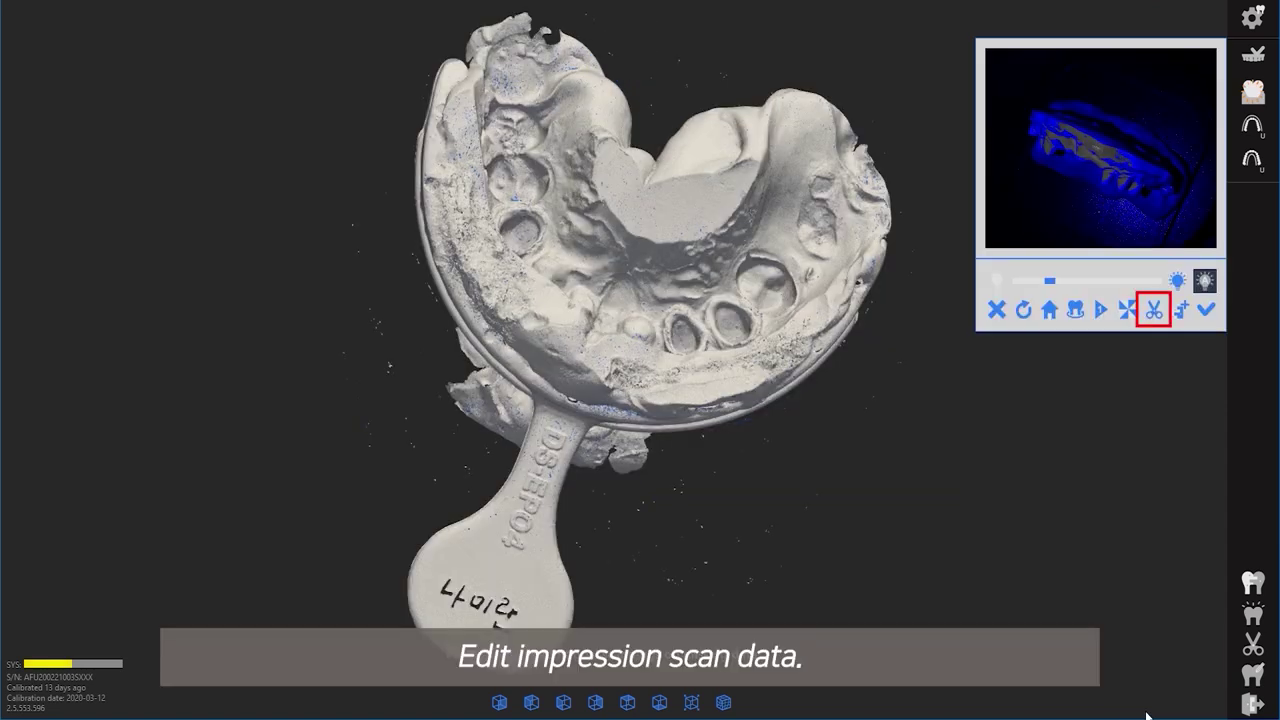
- Trim the impression scan with a FreeDraw loop, keeping only the dental arch, and apply it
left_click(1152, 311)
right_click_drag(564, 228, 428, 324)
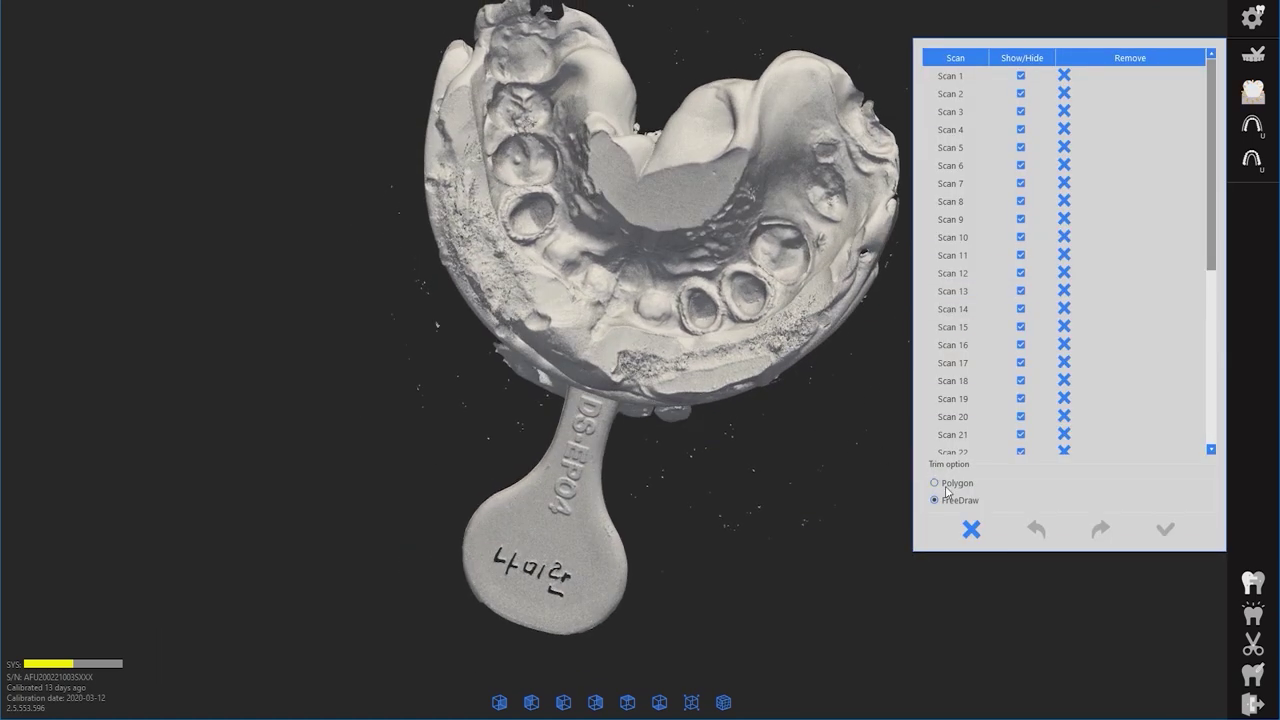
mouse_move(472, 132)
left_mouse_down()
mouse_move(826, 304)
mouse_move(489, 261)
mouse_move(463, 168)
left_mouse_up()
left_click(486, 187)
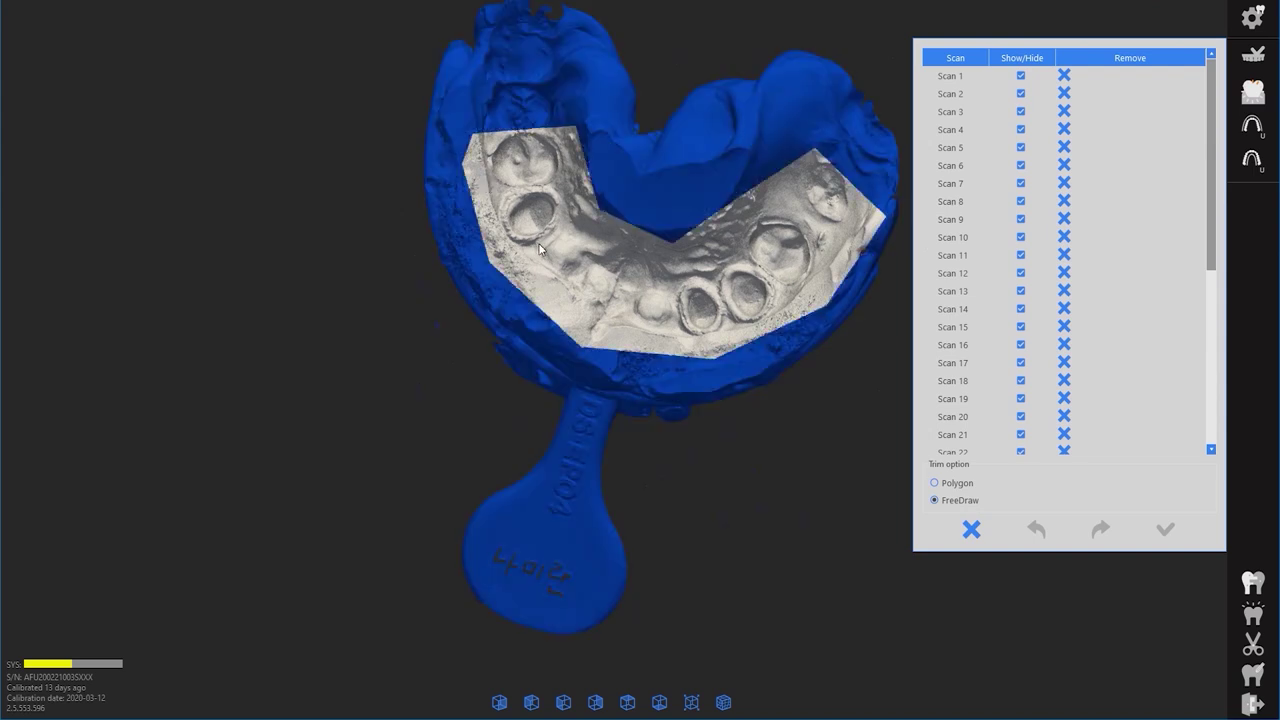
right_click_drag(670, 367, 671, 131)
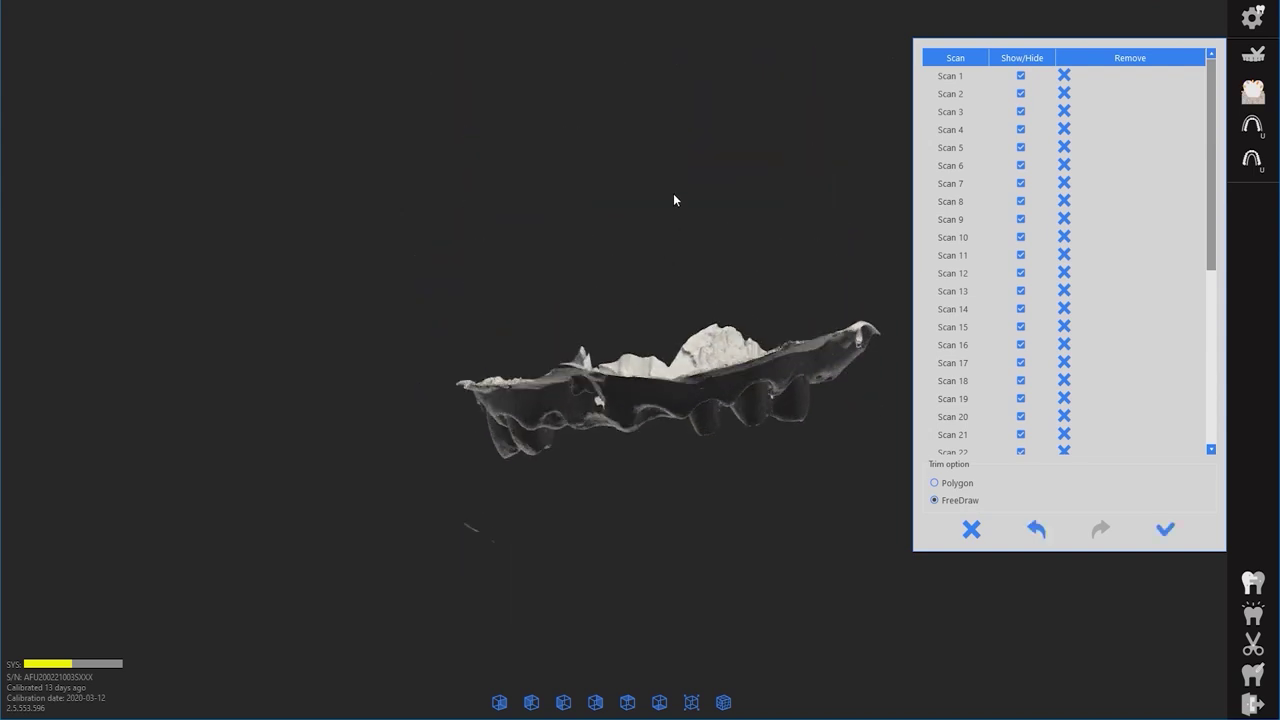
left_click(1164, 531)
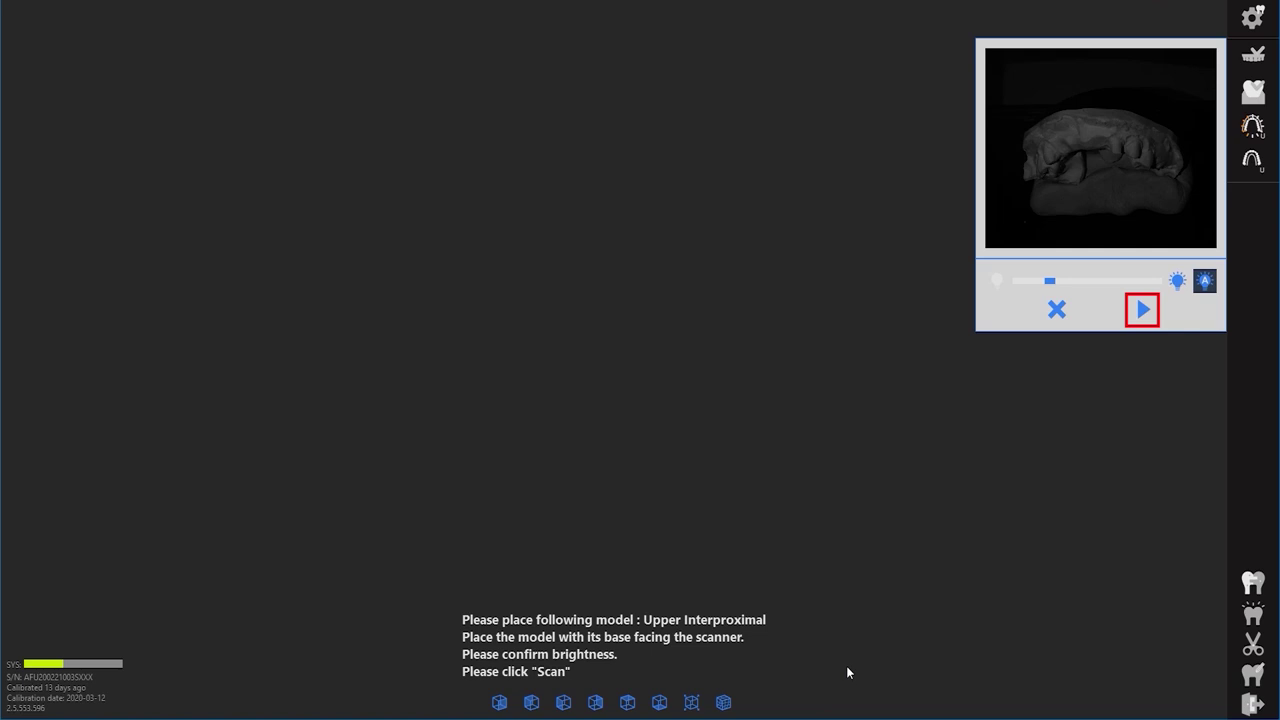
- Scan the upper interproximal model placed base-first
left_click(1143, 312)
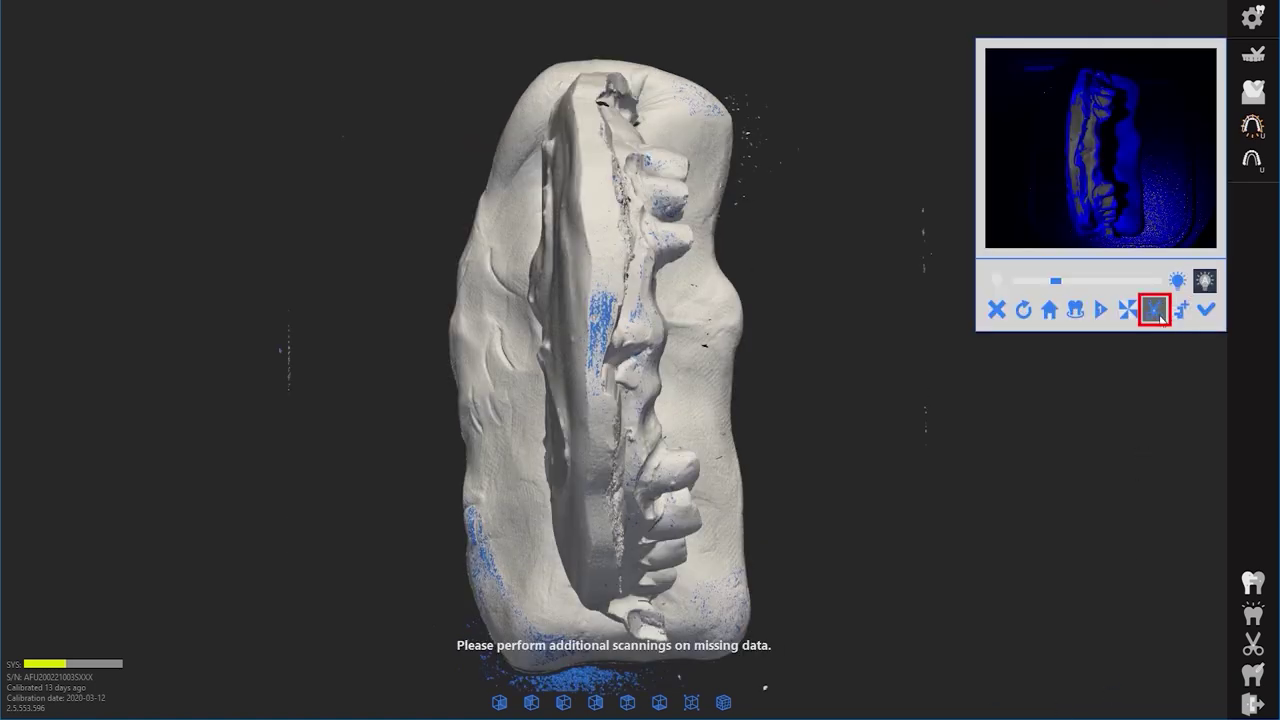
- Outline the clay base from a side view and trim inside to remove it
left_click(1155, 310)
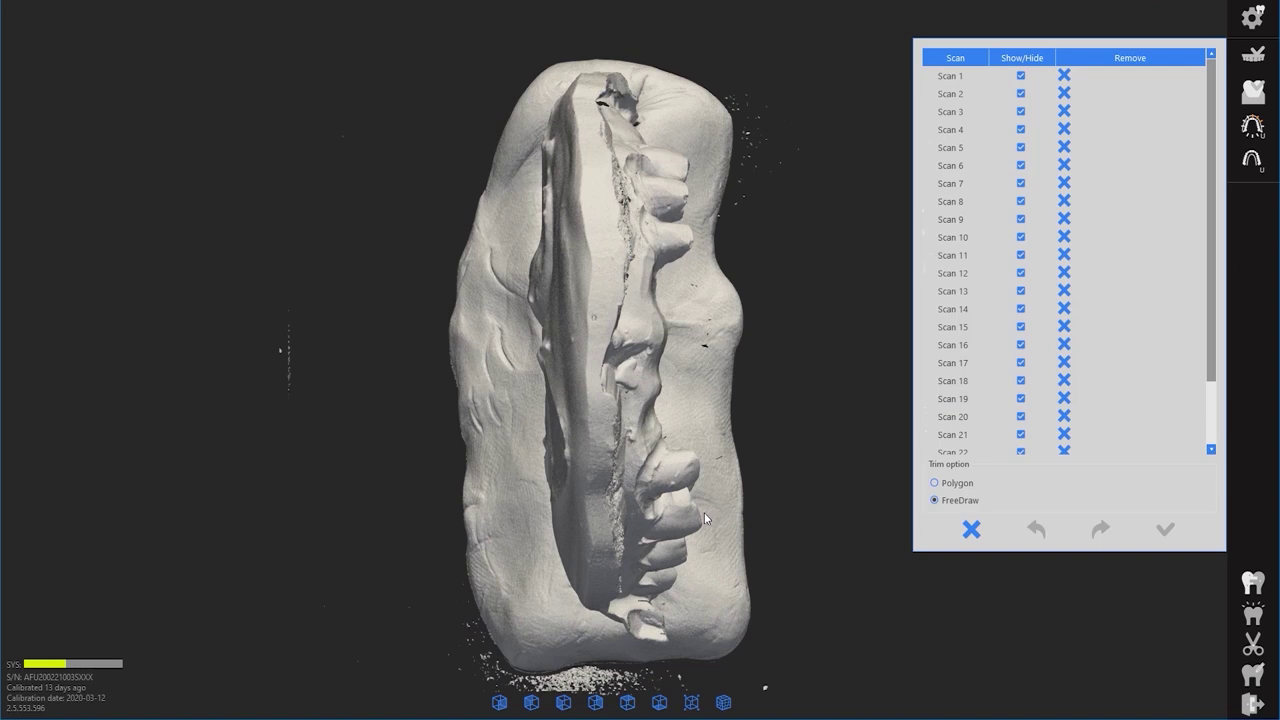
right_click_drag(620, 360, 320, 410)
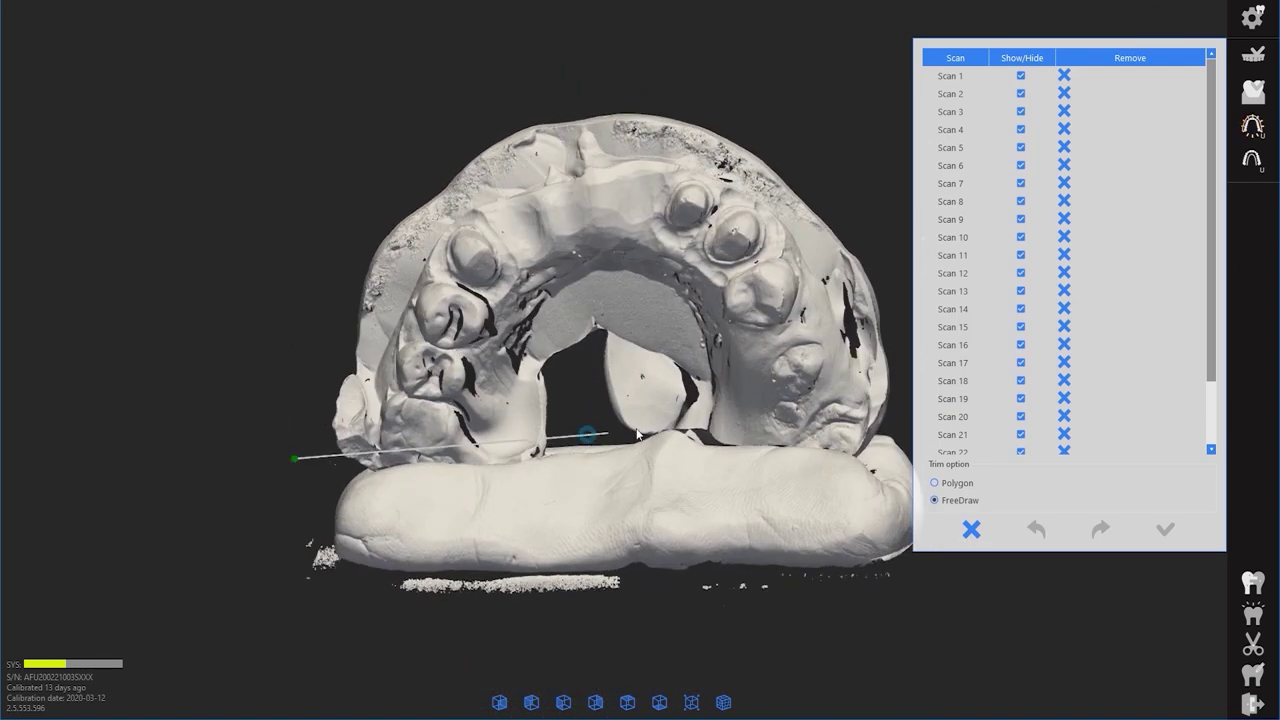
left_click(908, 428)
left_click(972, 592)
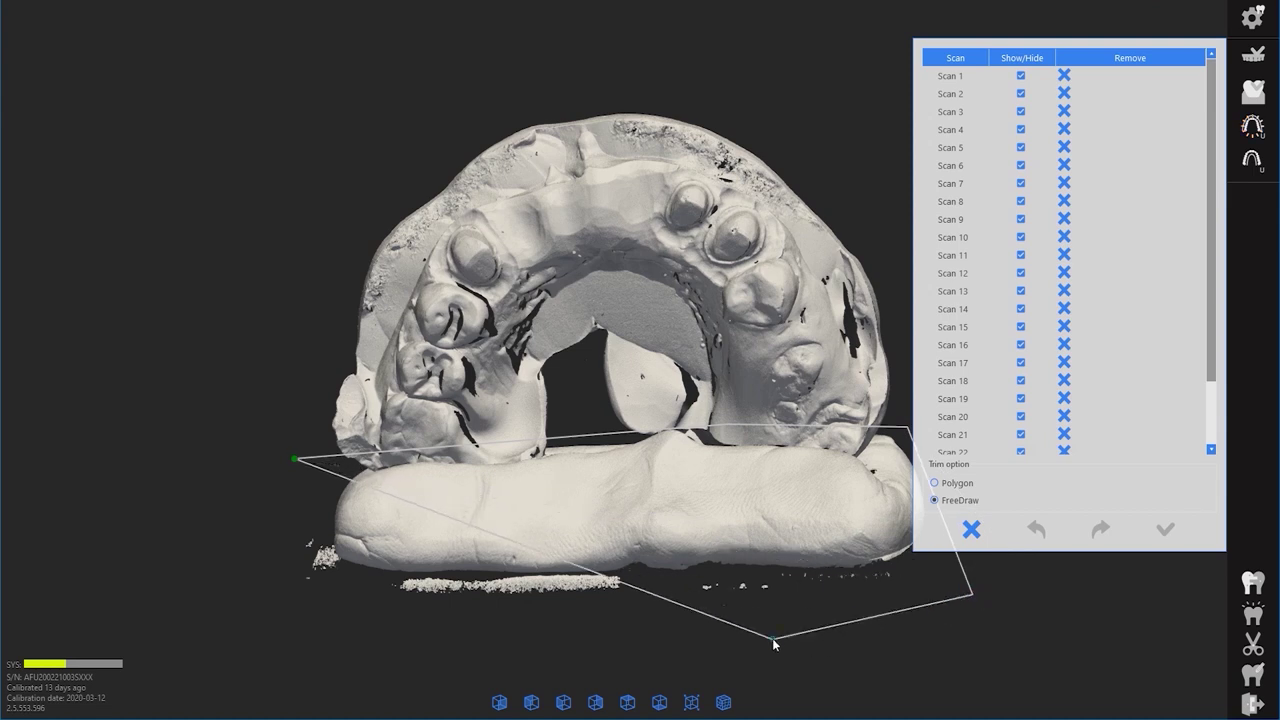
left_click(770, 638)
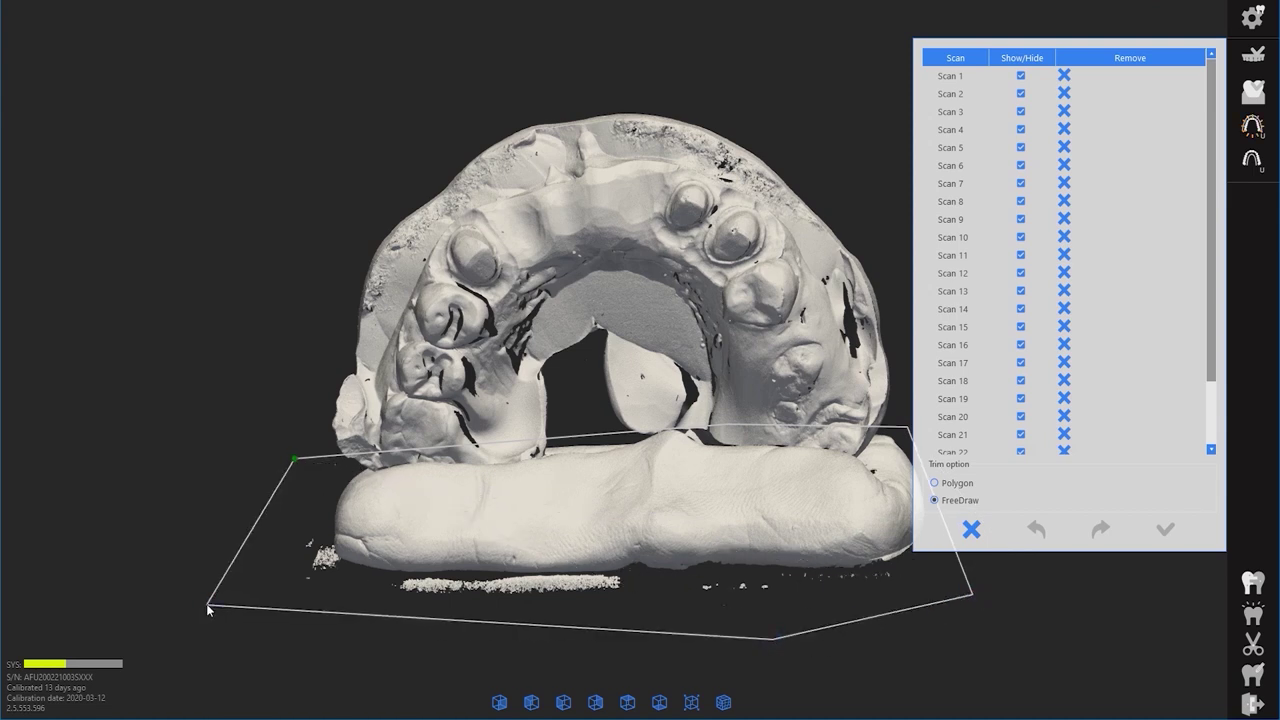
right_click(208, 609)
left_click(228, 609)
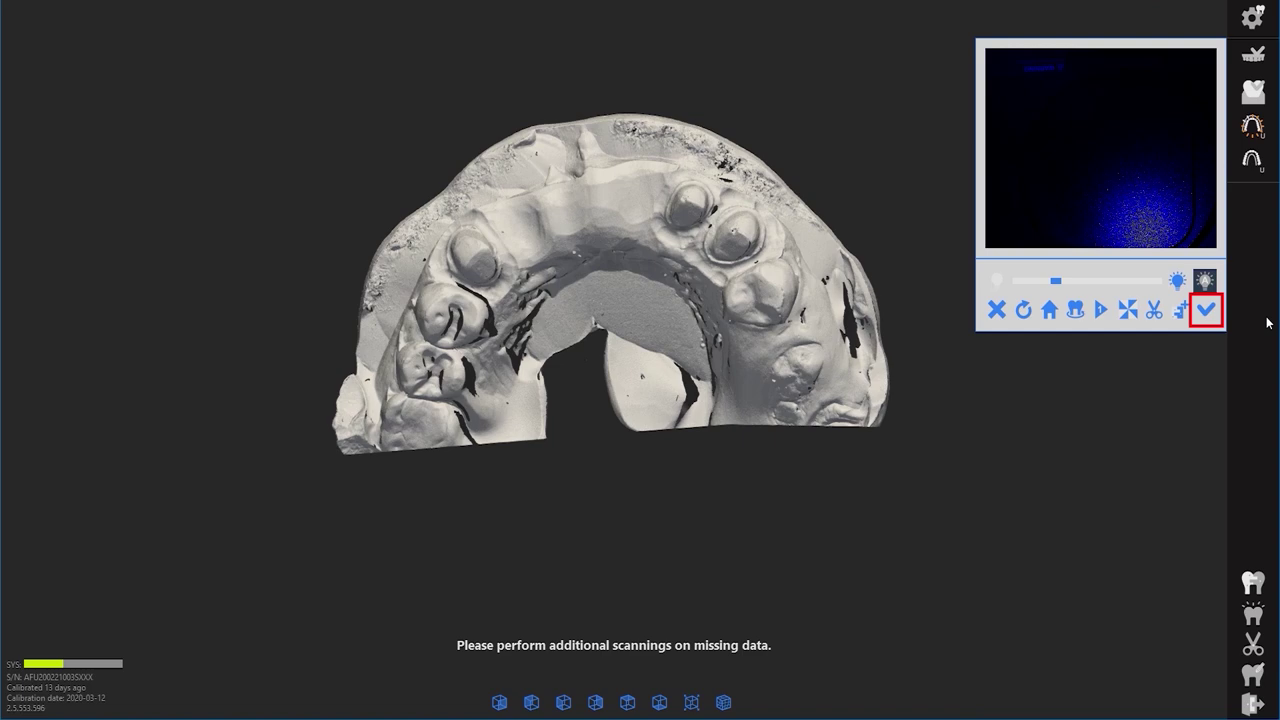
- Accept the interproximal scan and scan the lingual-side interproximal model on its clay base
left_click(1215, 313)
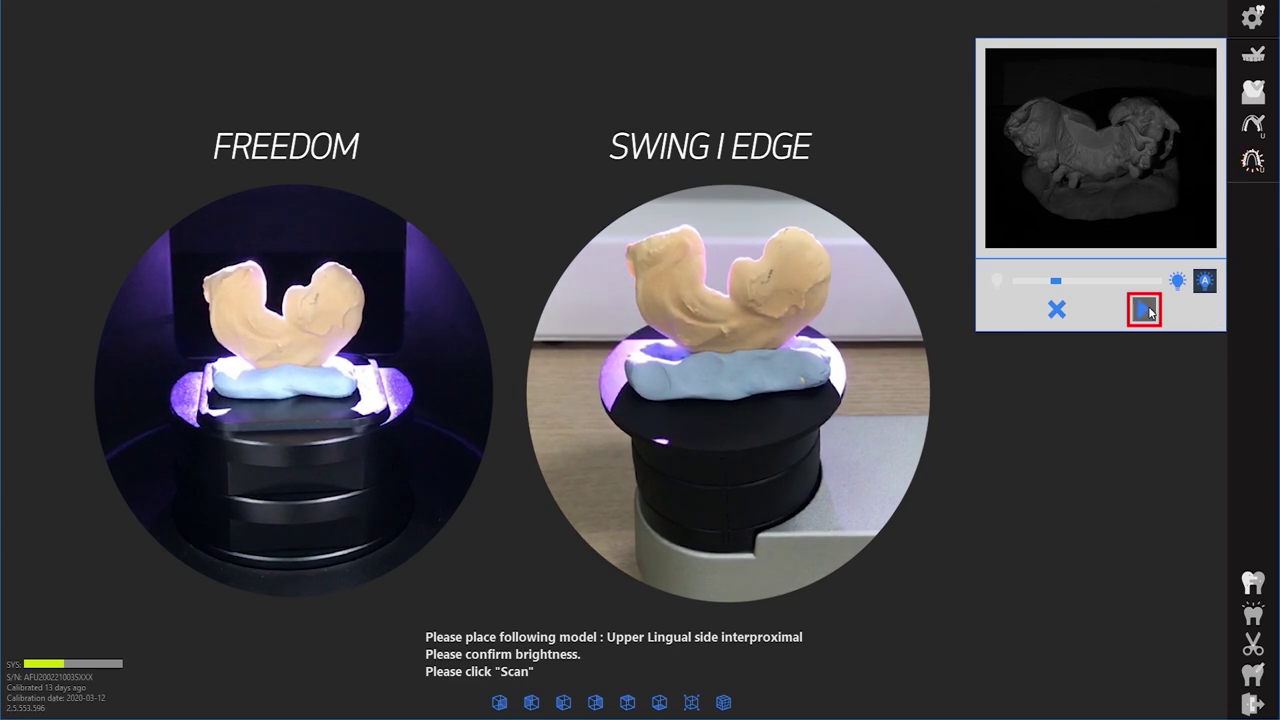
left_click(1146, 310)
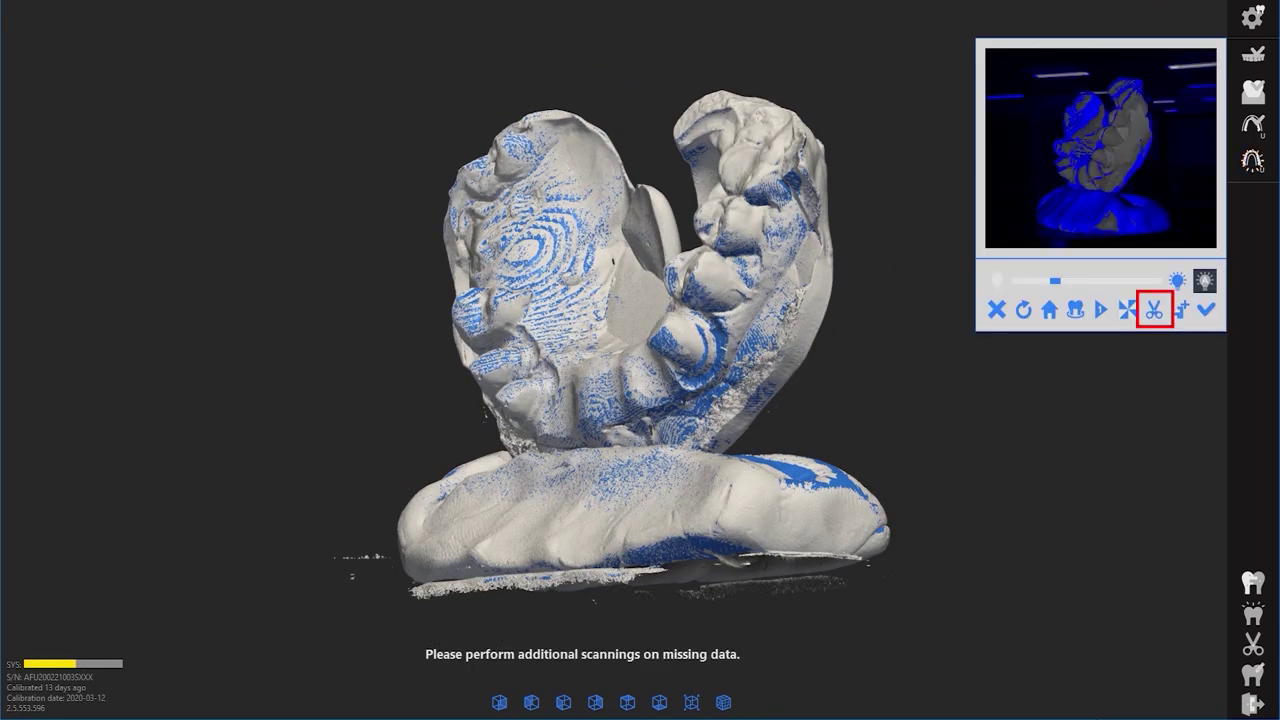
- Outline and trim away the clay base from the lingual scan, then apply the trim
left_click(1154, 312)
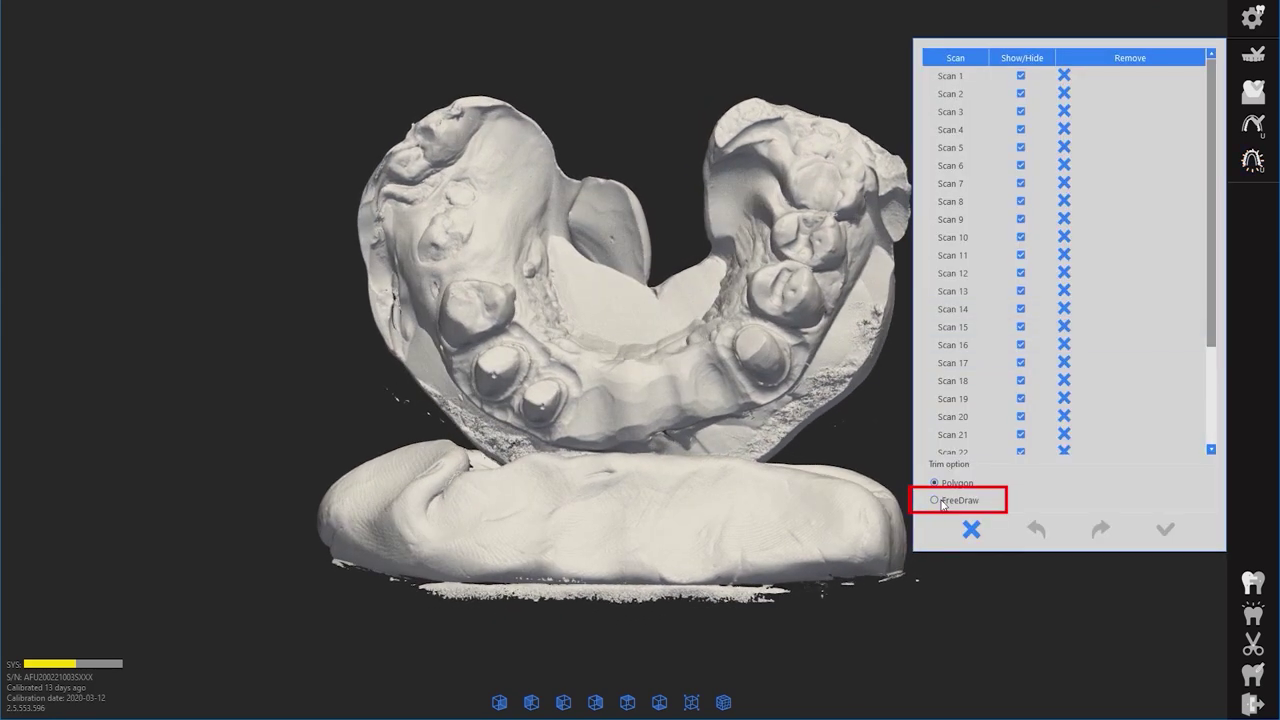
left_click_drag(340, 445, 1048, 620)
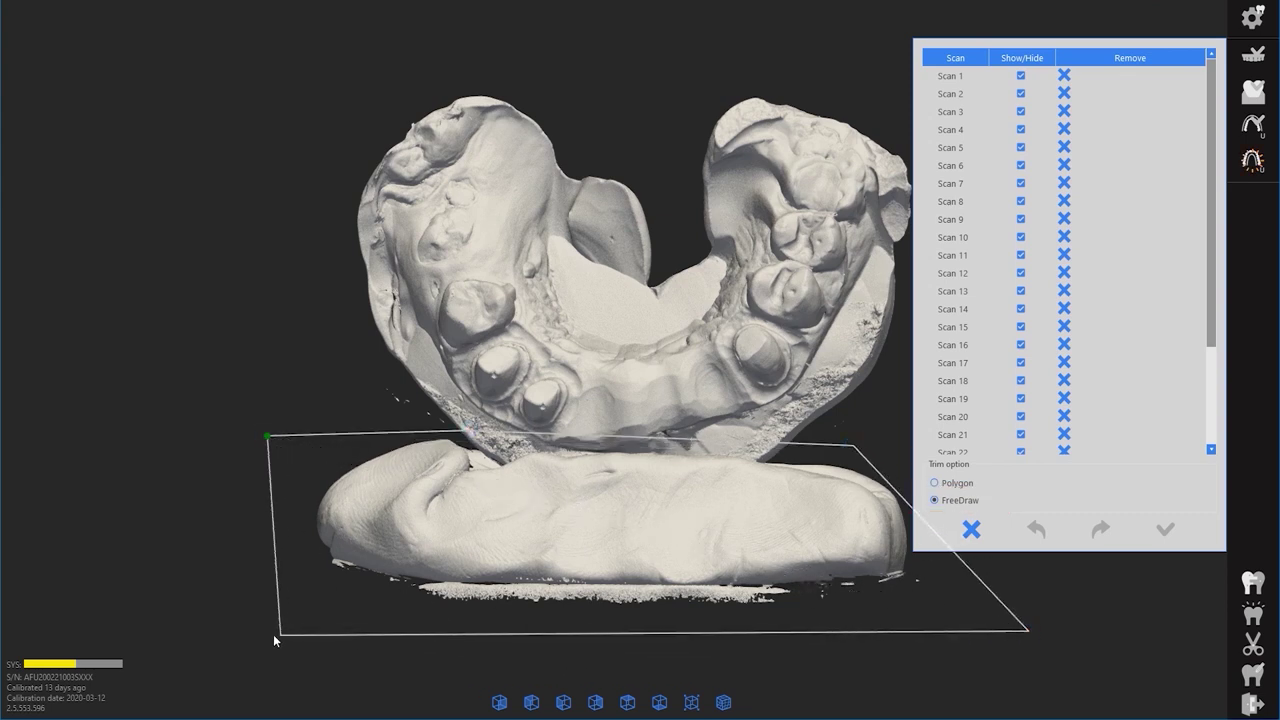
left_click_drag(1048, 618, 244, 616)
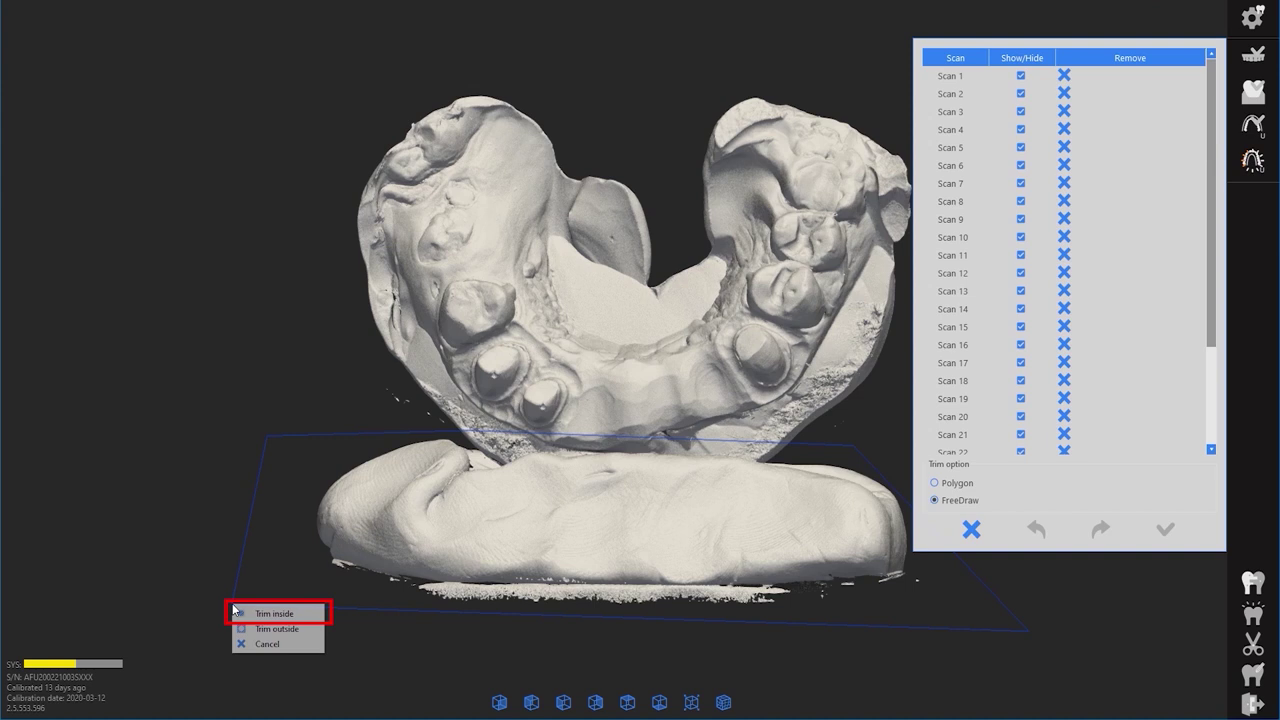
left_click(264, 615)
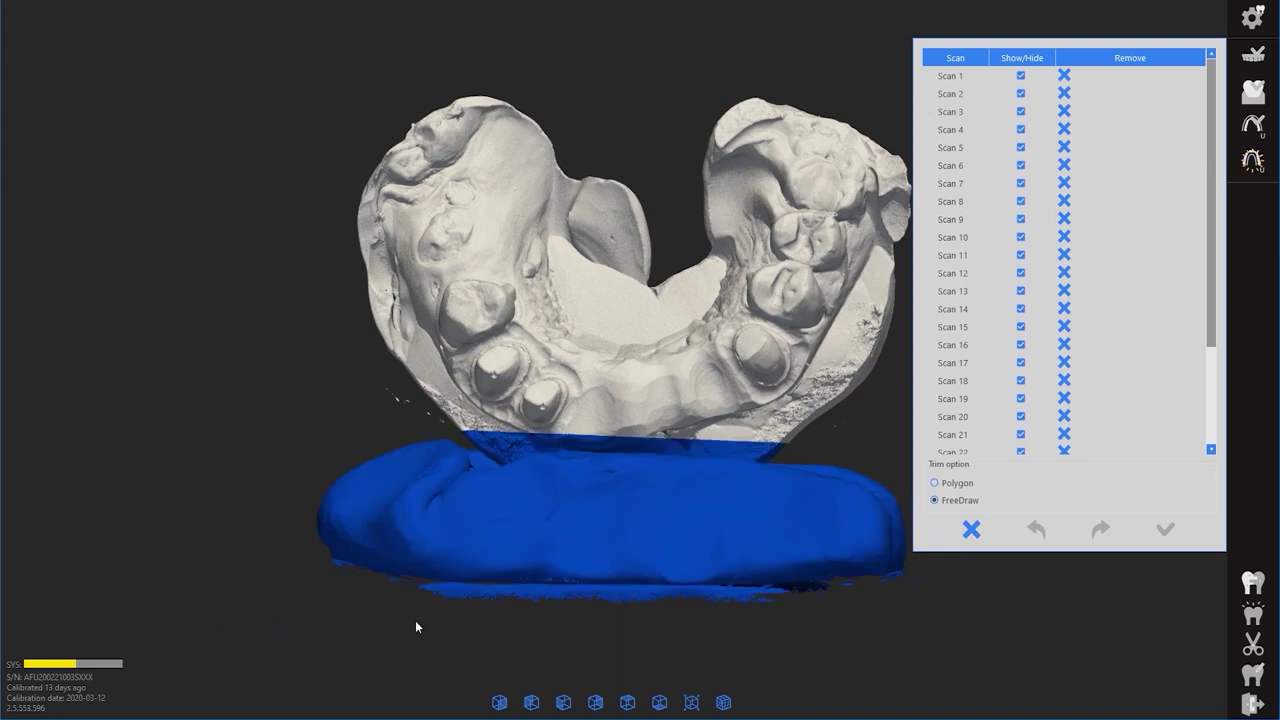
left_click(1165, 529)
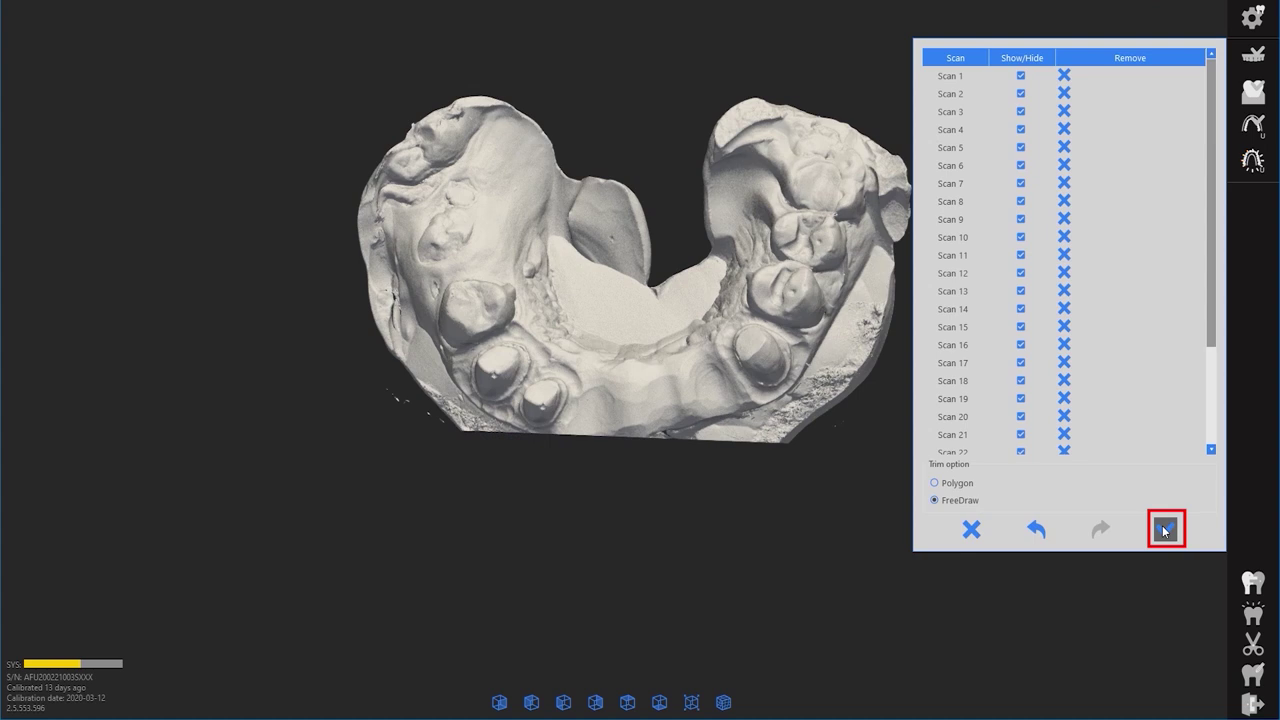
left_click(1165, 530)
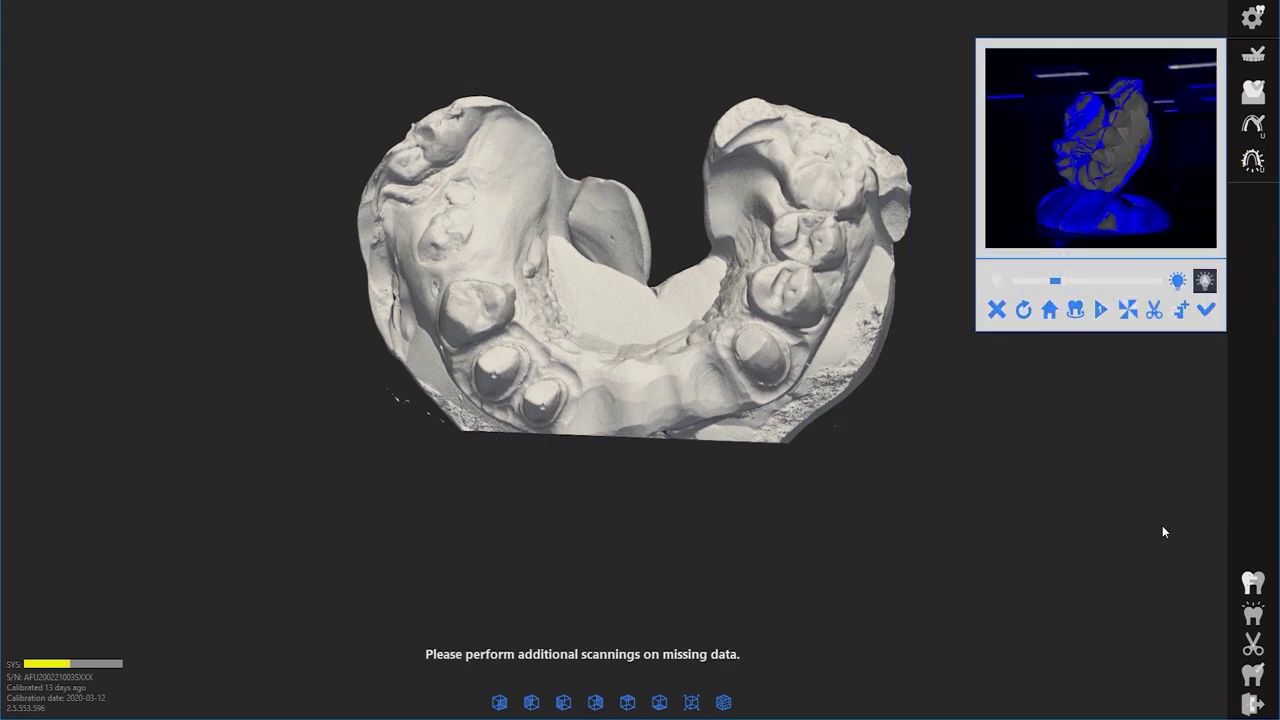
- Finish scanning, step through the gingiva and interproximal stages, and confirm the alignment
left_click(1203, 313)
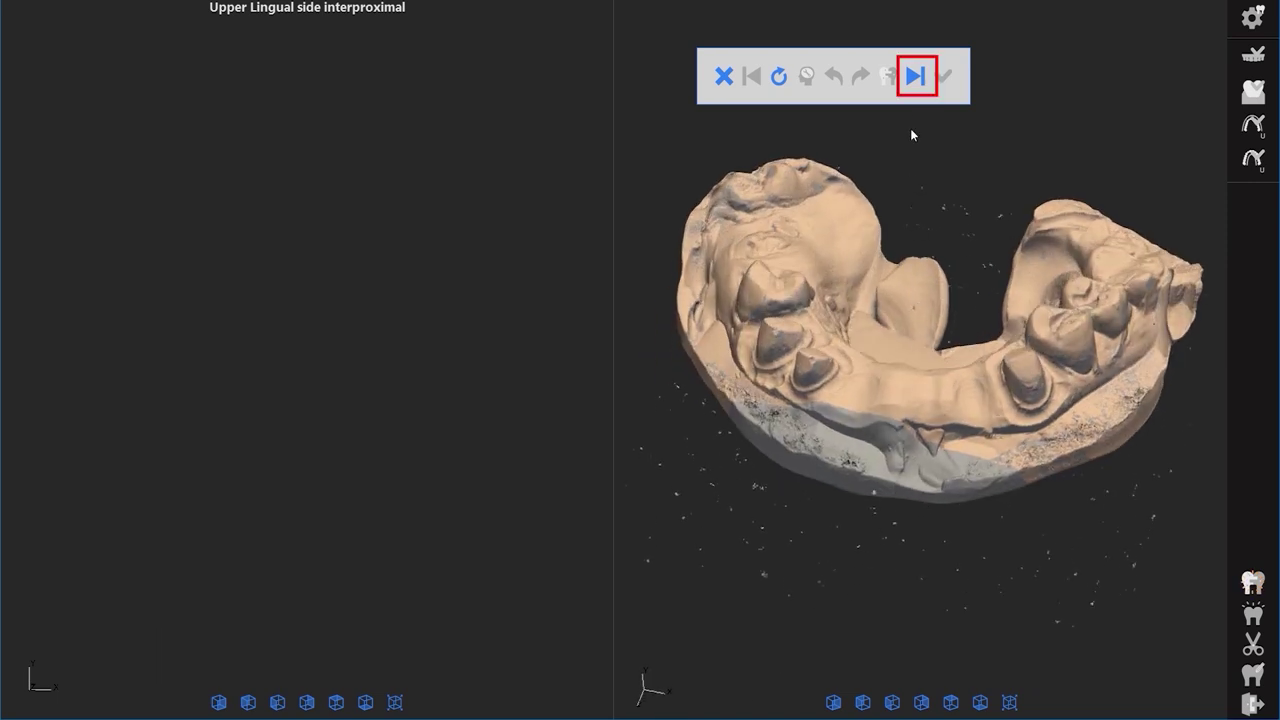
left_click(916, 80)
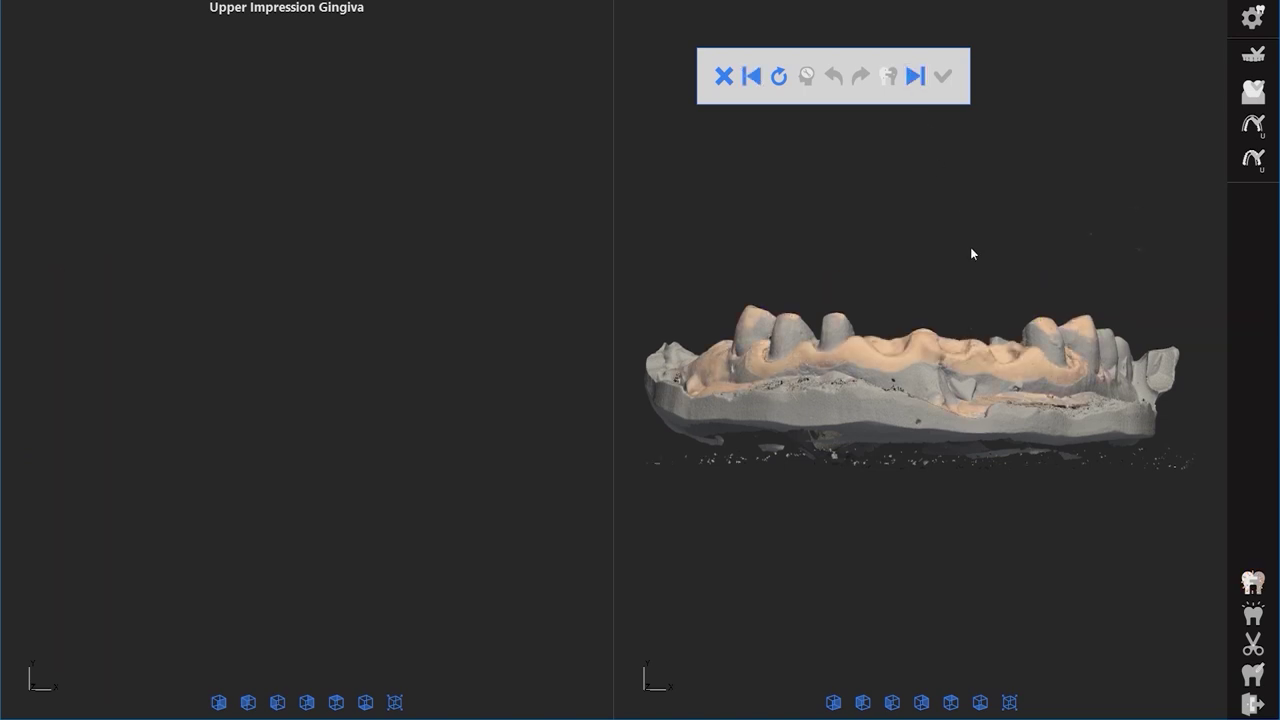
left_click(918, 78)
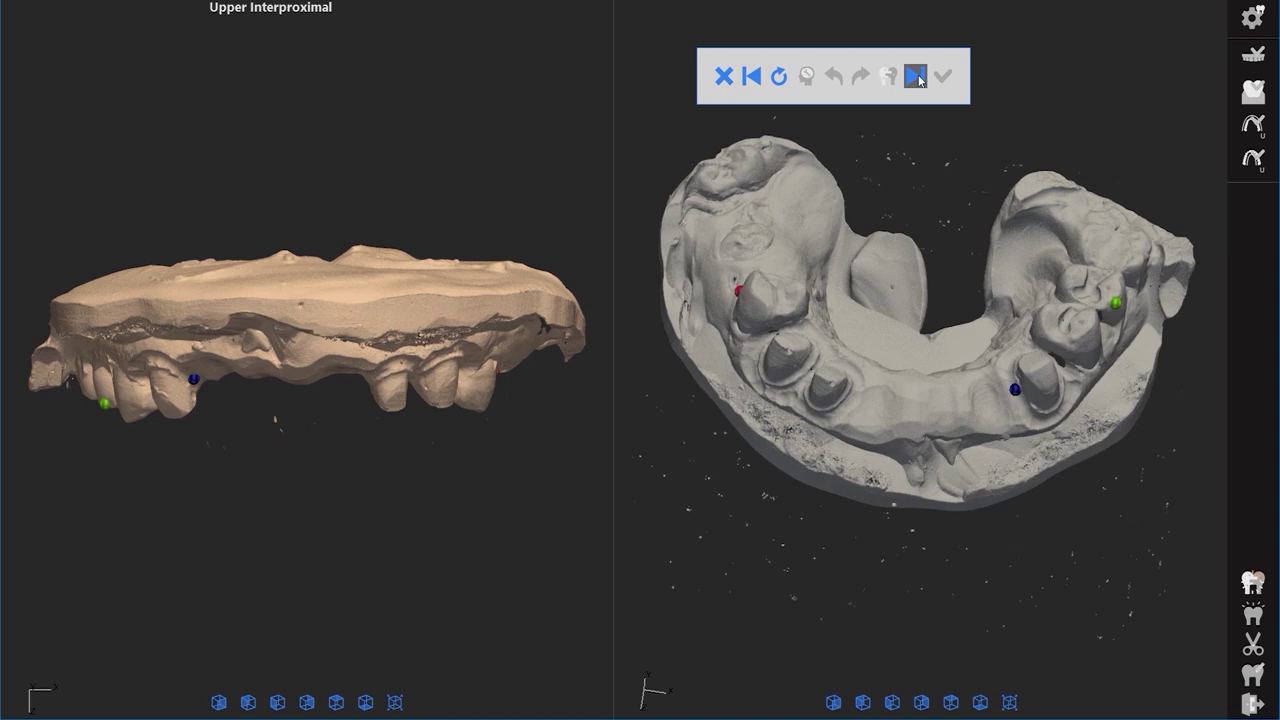
left_click(918, 78)
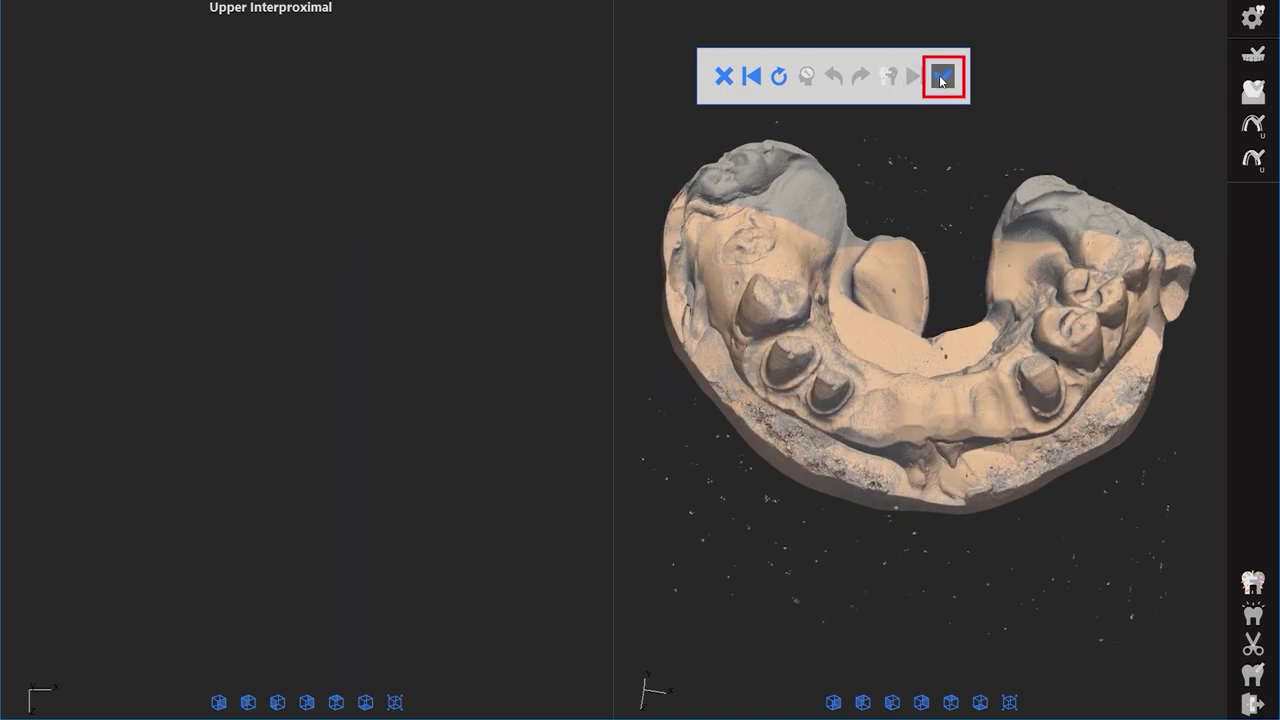
left_click(942, 78)
left_click(942, 78)
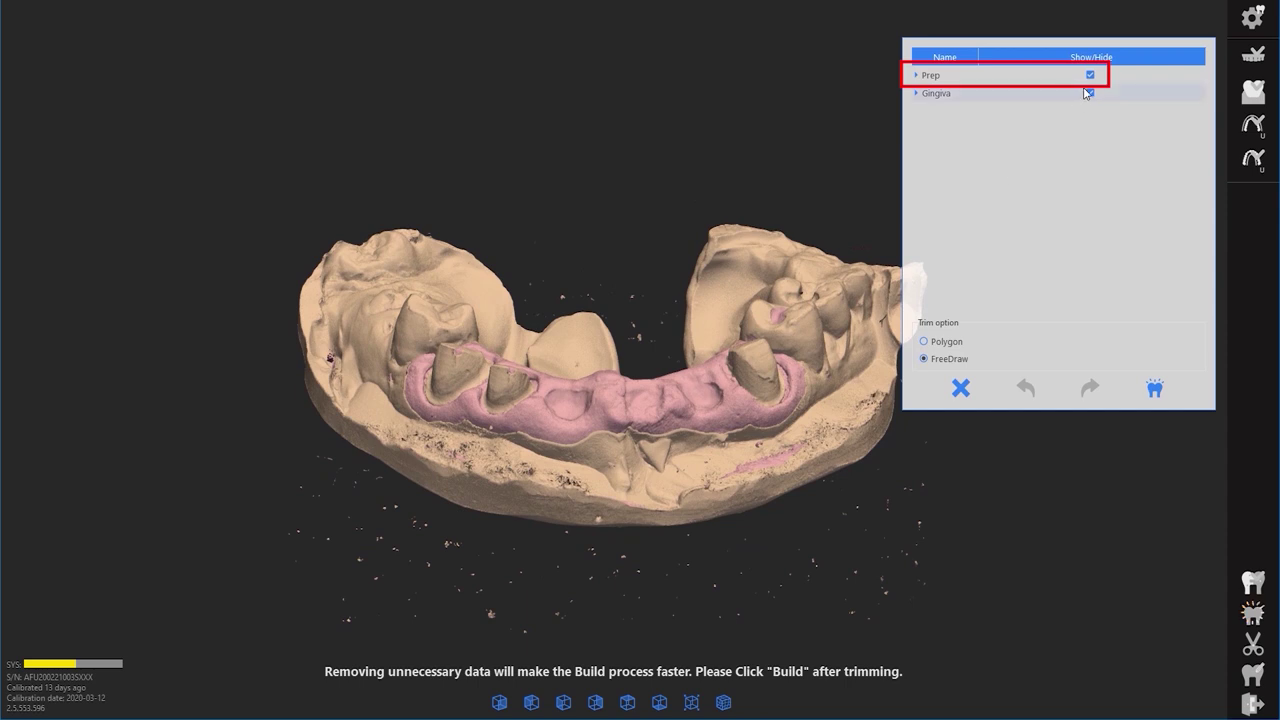
- Hide the prep and trim away gingiva scan data outside a free-drawn outline
left_click(1090, 75)
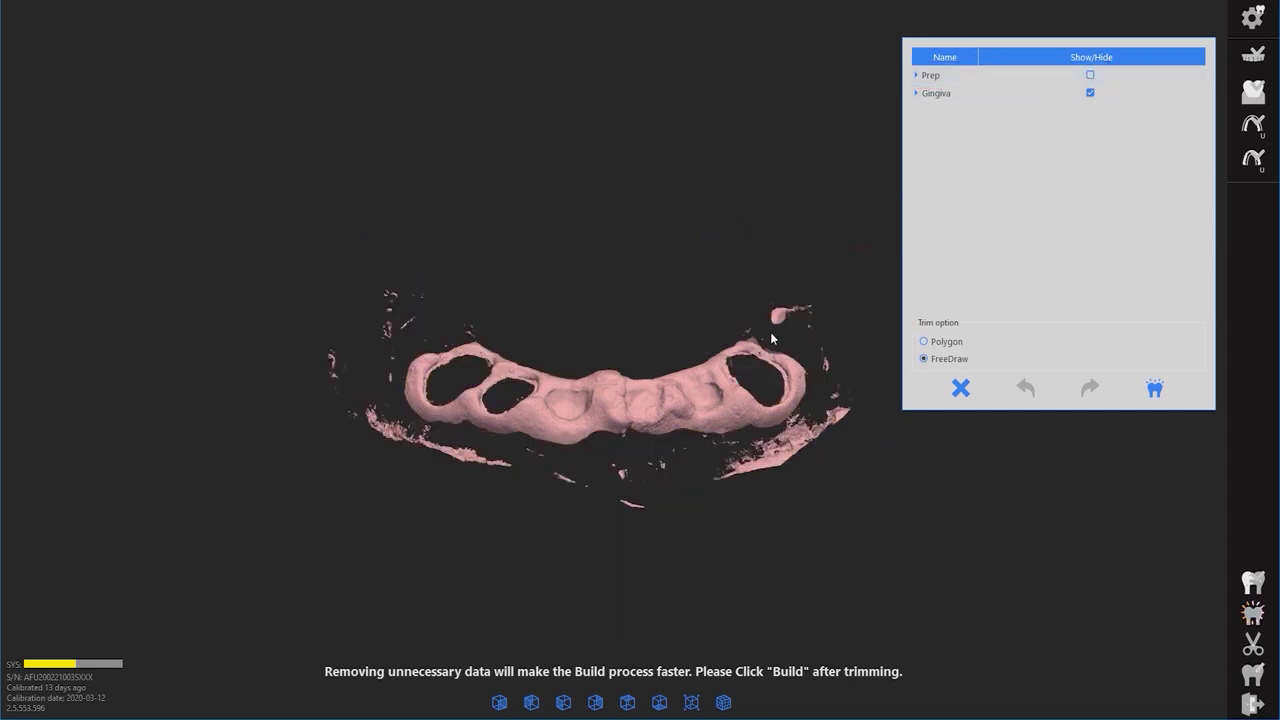
mouse_move(735, 336)
left_mouse_down()
mouse_move(800, 450)
mouse_move(615, 497)
mouse_move(503, 497)
mouse_move(429, 457)
mouse_move(391, 383)
mouse_move(435, 337)
mouse_move(498, 341)
mouse_move(565, 388)
mouse_move(661, 390)
left_mouse_up()
left_click(678, 404)
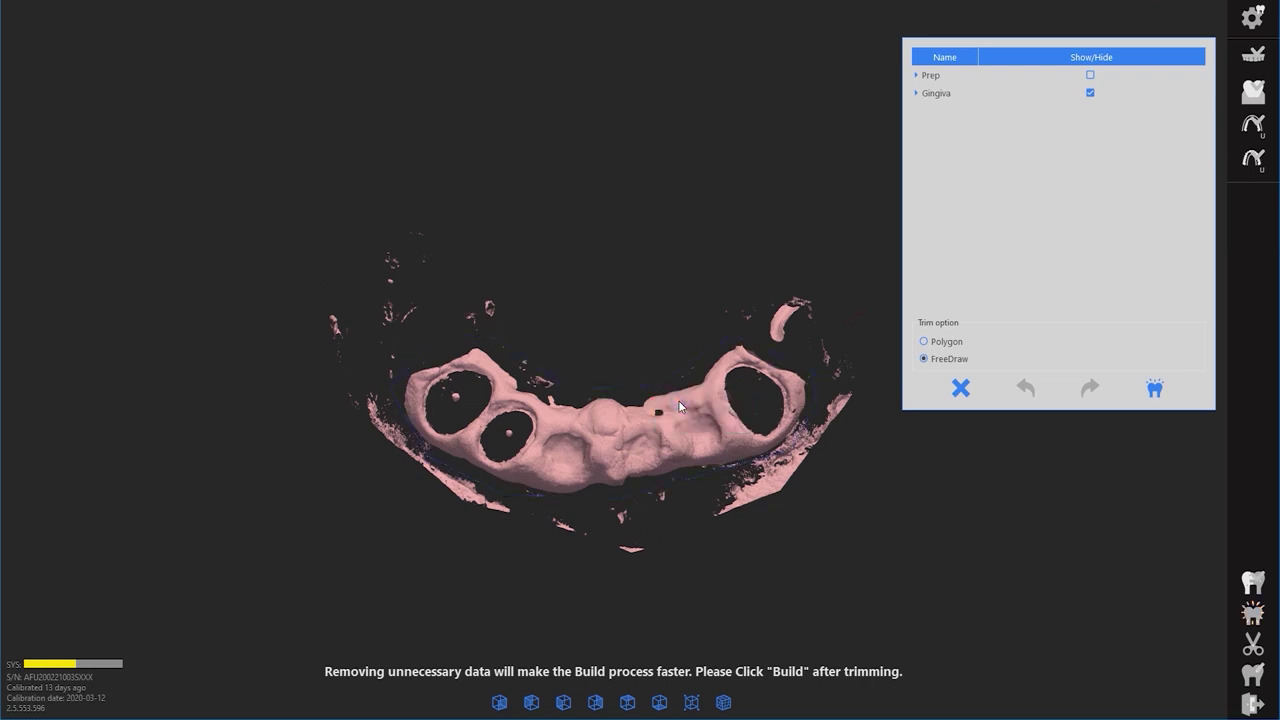
- Trim the leftover data inside the left opening, then show the prep again
left_click(508, 425)
left_click(464, 433)
left_click_drag(470, 400, 468, 385)
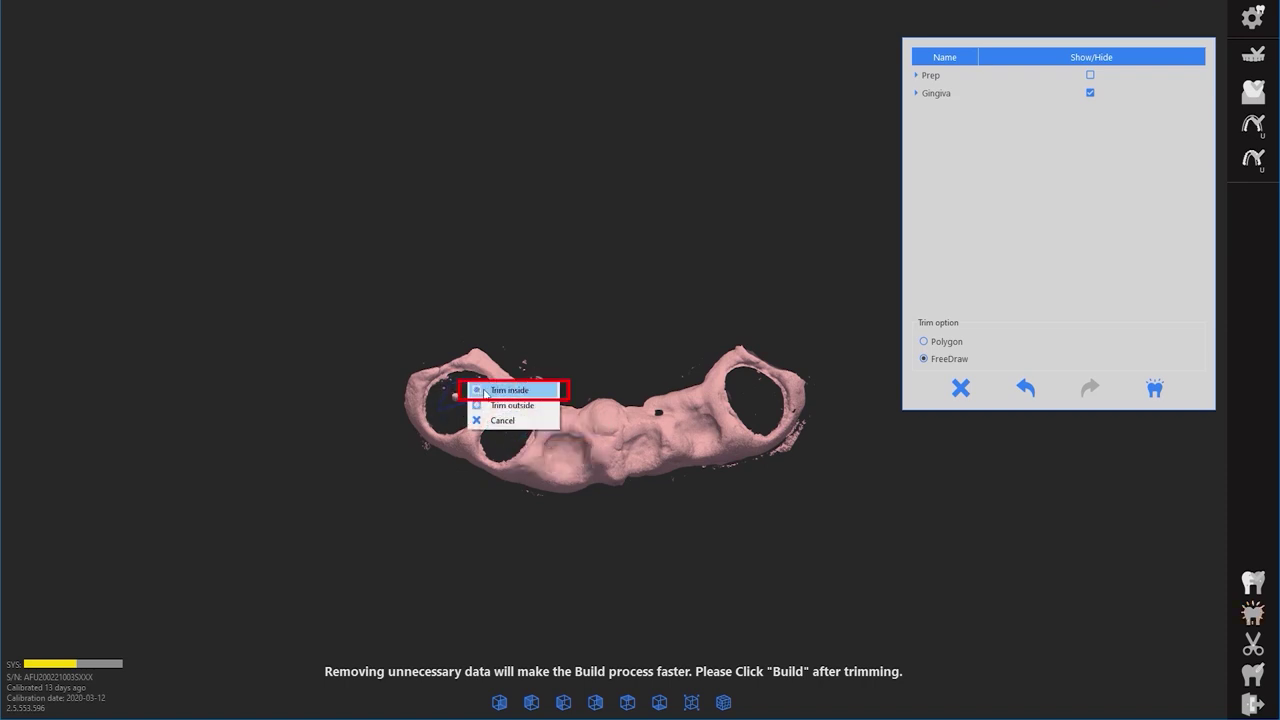
left_click(486, 390)
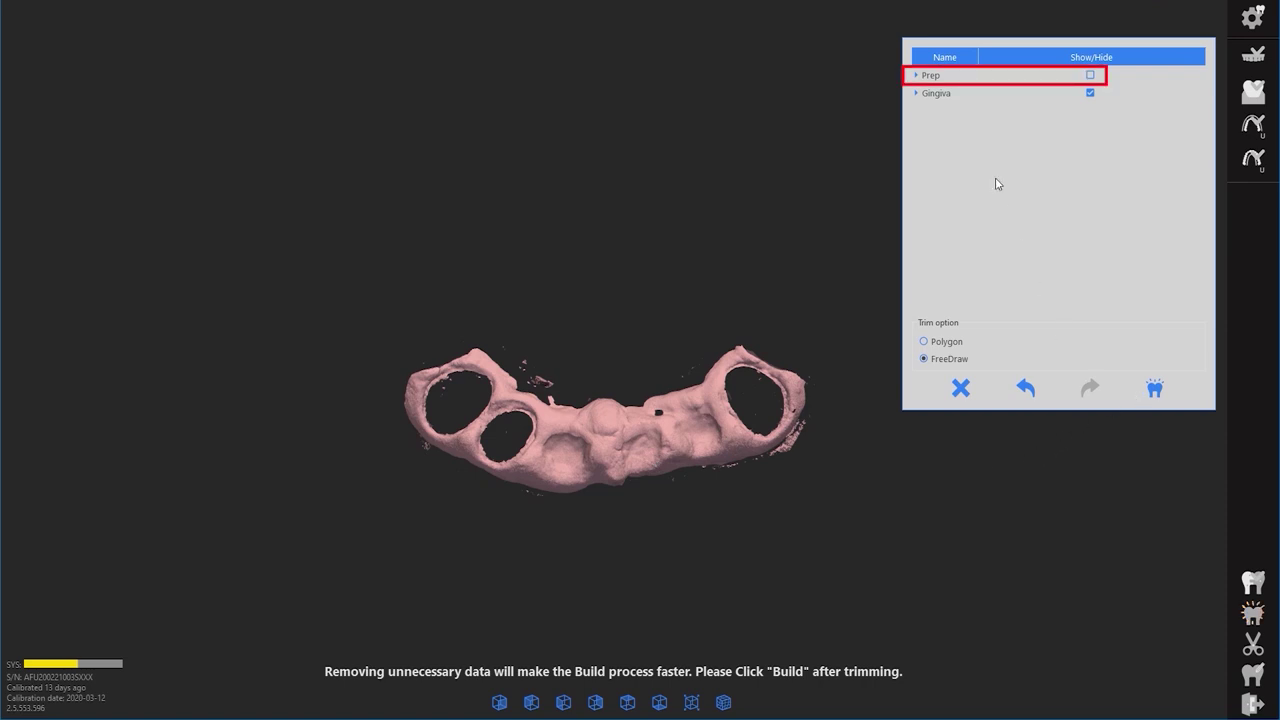
left_click(1090, 75)
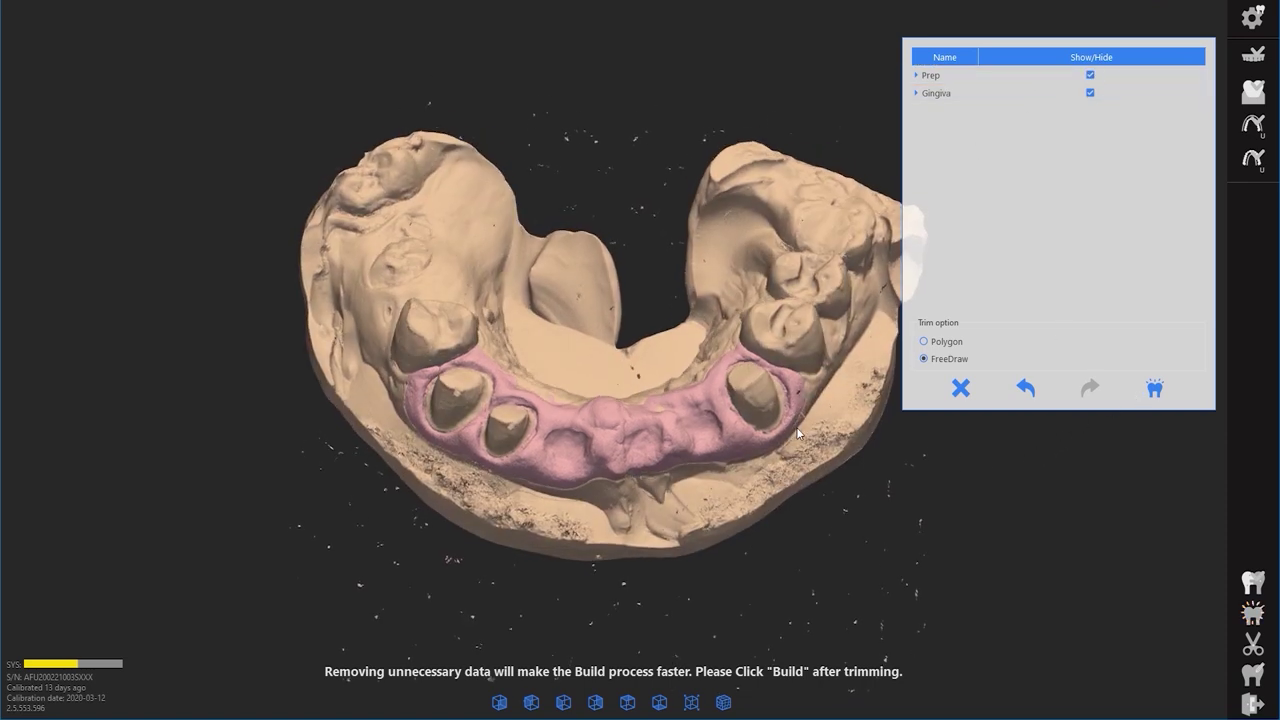
- Polygon-trim away the base below the teeth and gingiva, then build the final model
left_click(923, 341)
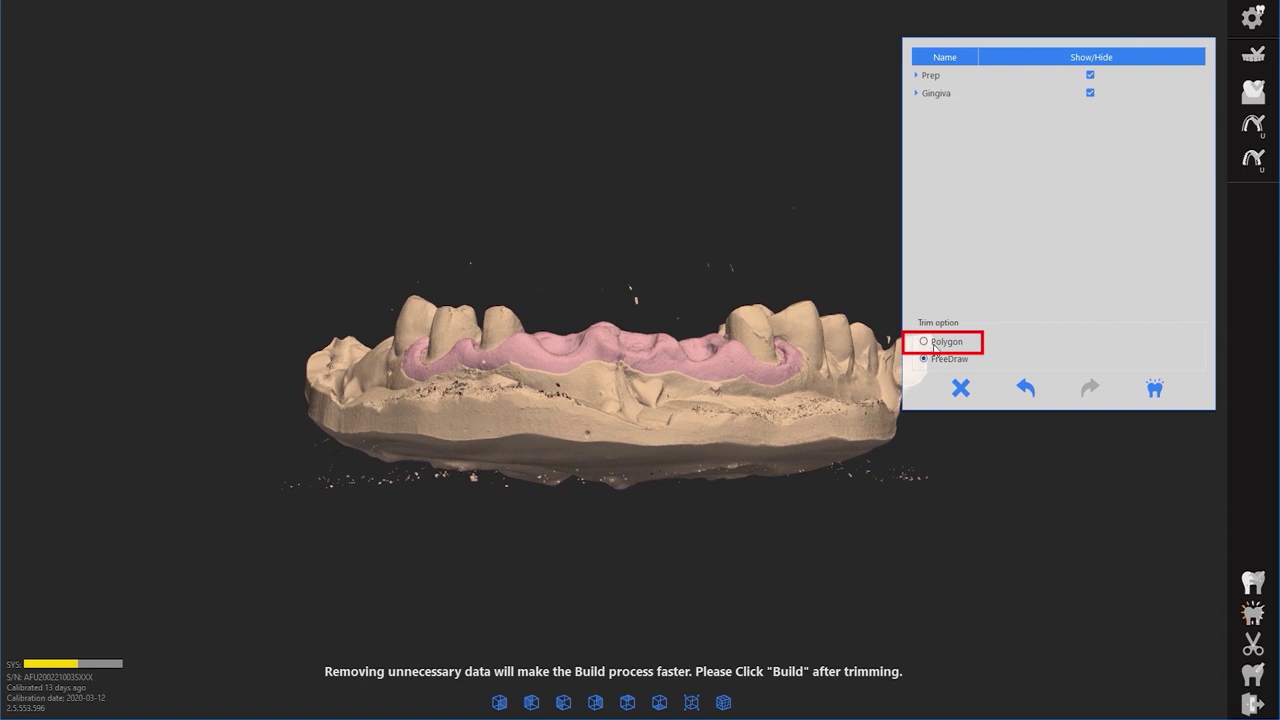
left_click_drag(254, 280, 966, 415)
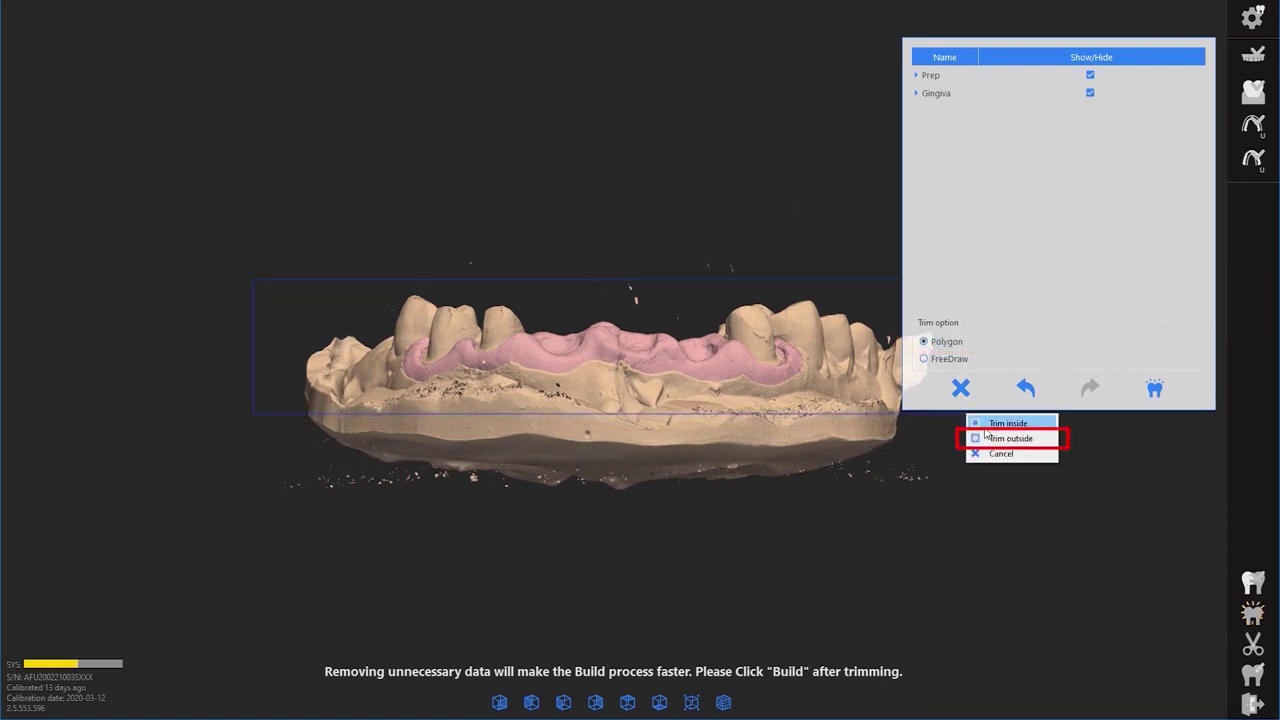
left_click(996, 440)
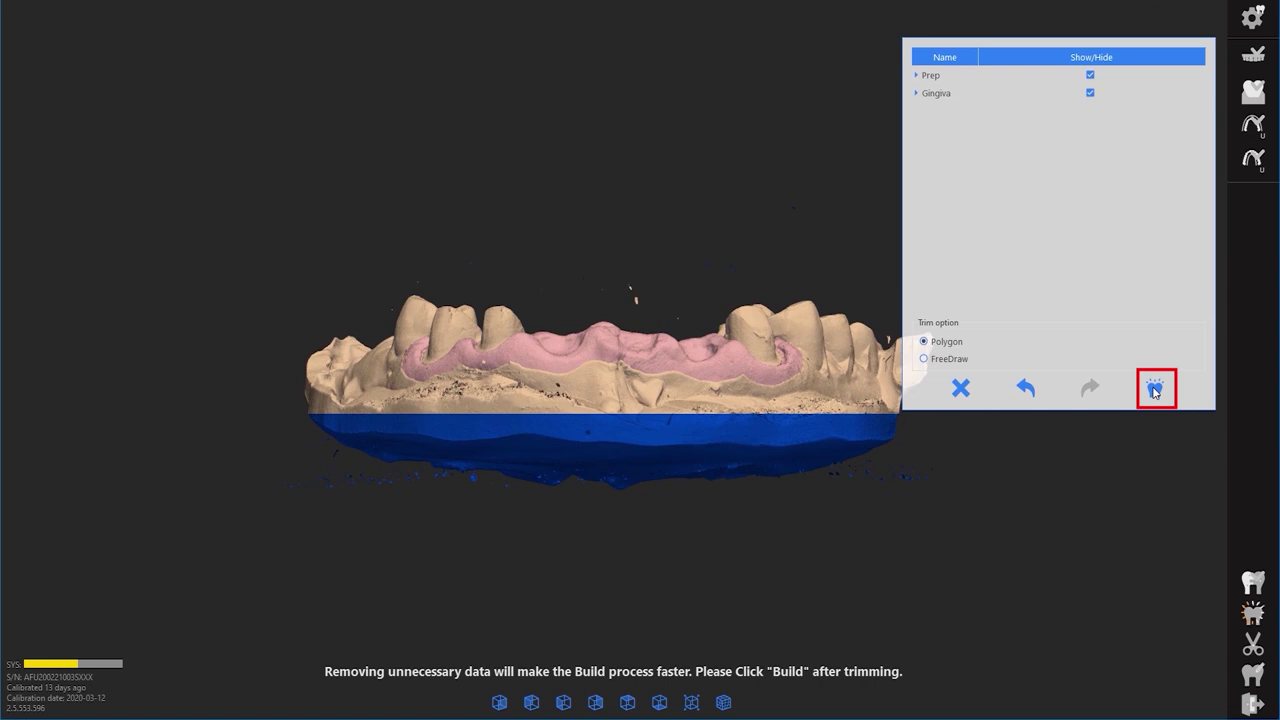
left_click(1154, 392)
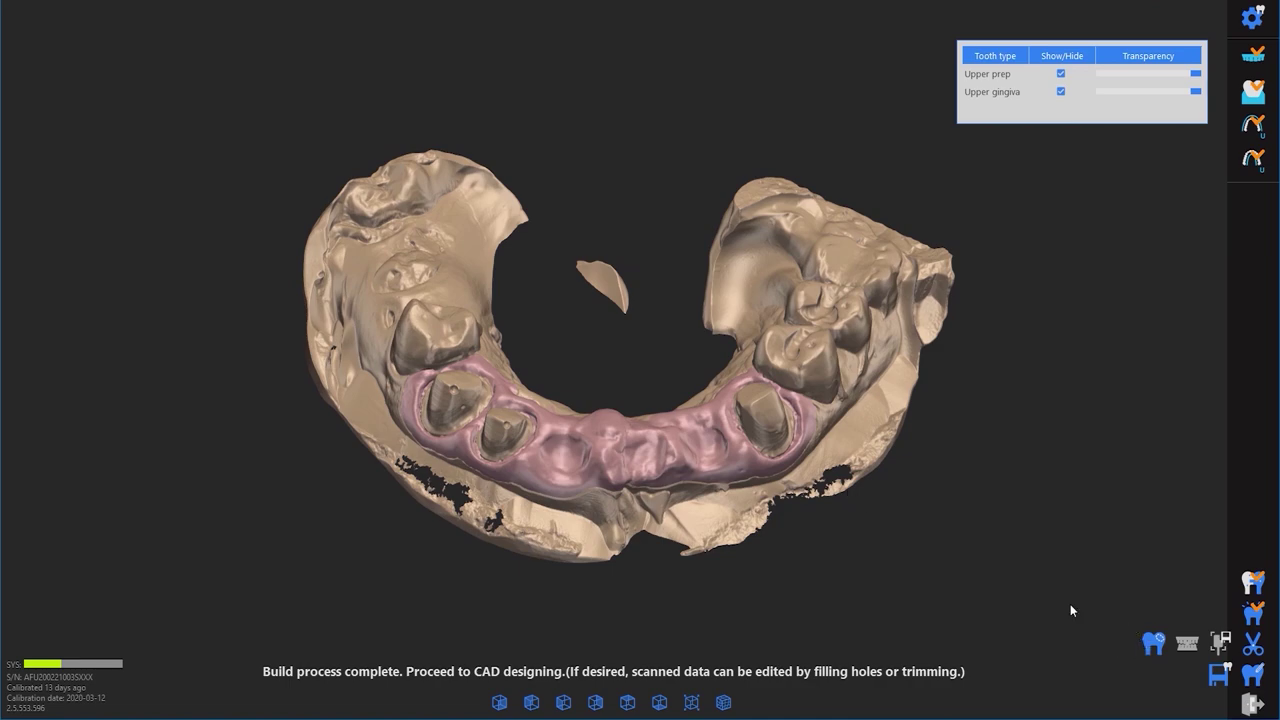
- Rotate the built model, viewing the gingiva alone and the prep alone, then open Trim
left_click_drag(617, 536, 620, 563)
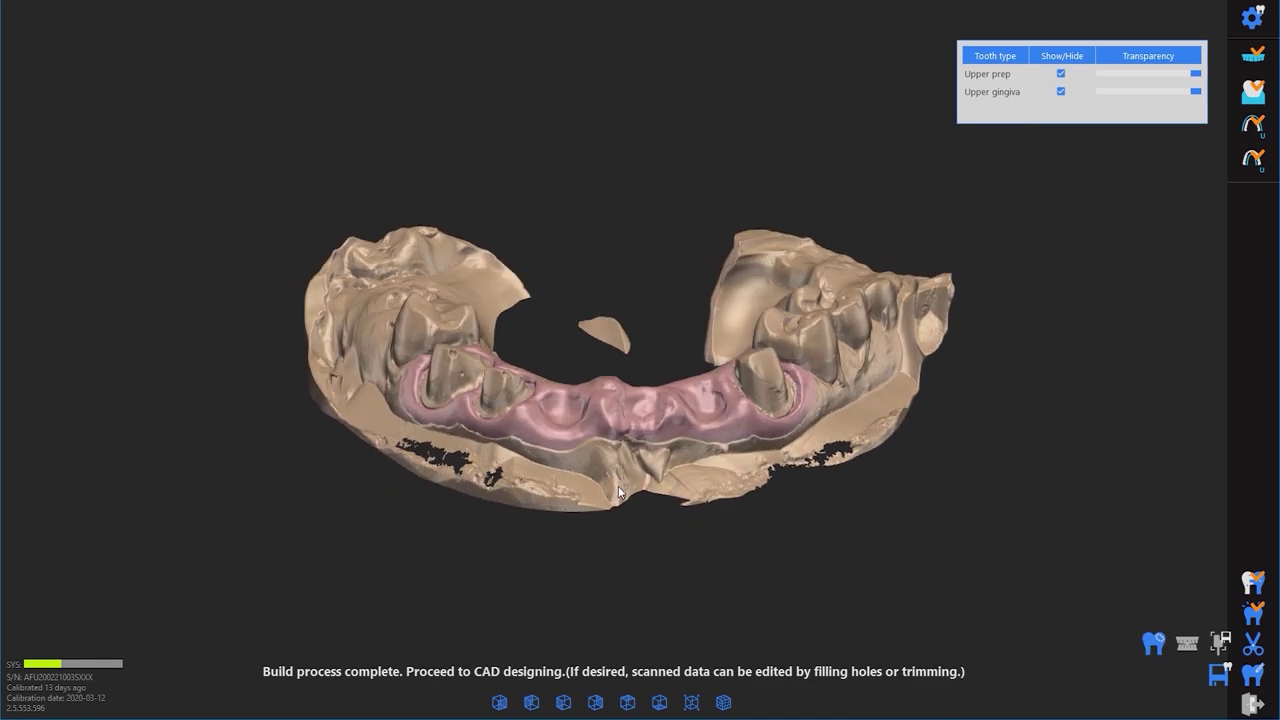
left_click(1061, 75)
left_click(1061, 74)
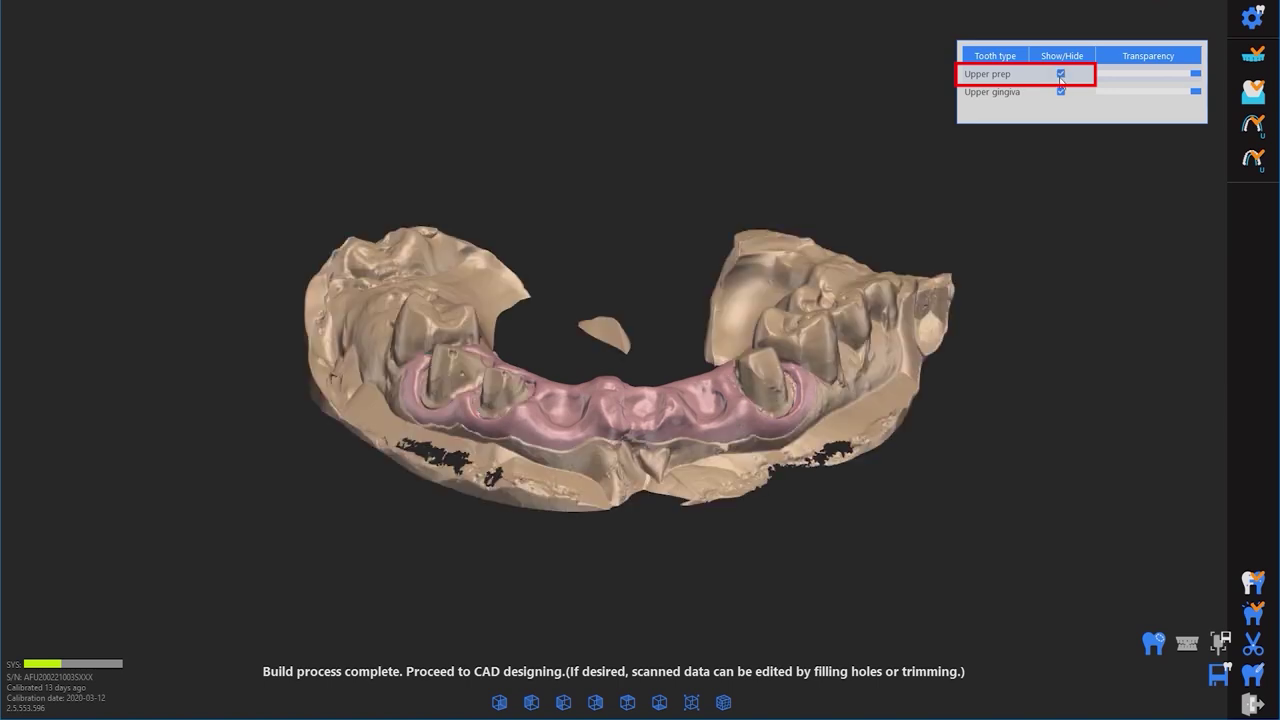
left_click(1061, 91)
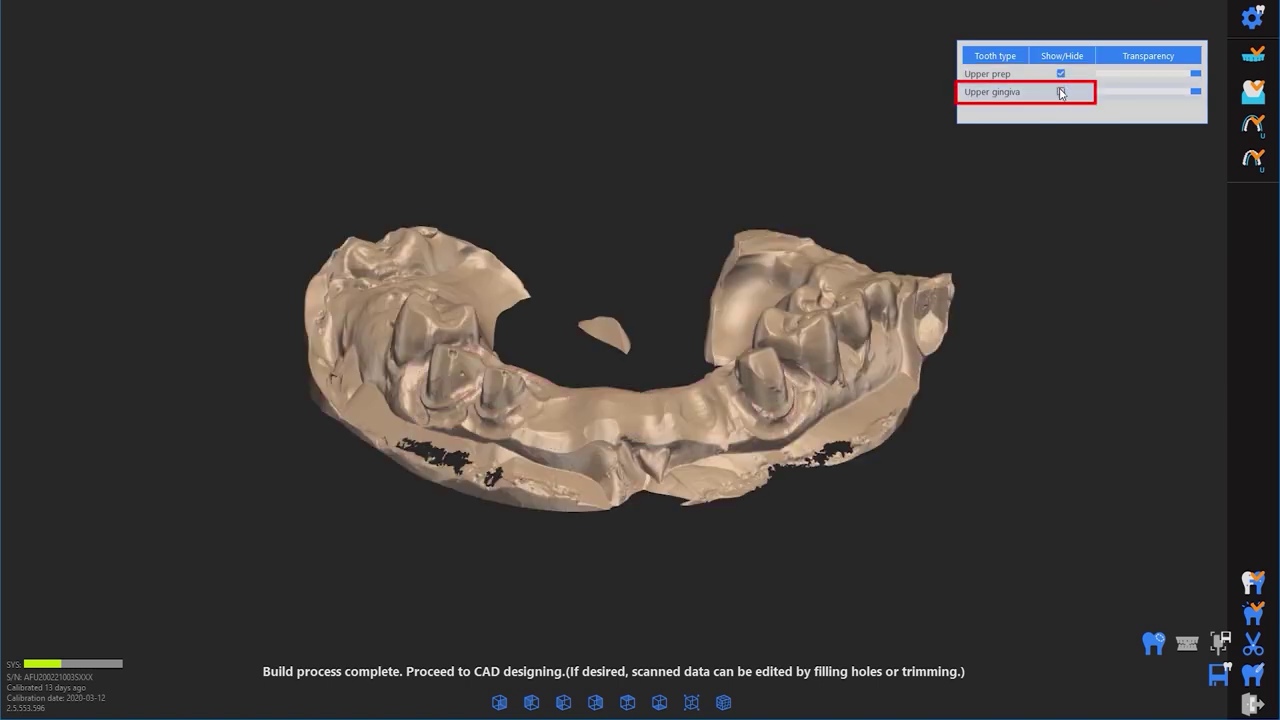
left_click(1061, 92)
mouse_move(786, 418)
left_mouse_down()
mouse_move(627, 447)
mouse_move(799, 425)
mouse_move(825, 500)
left_mouse_up()
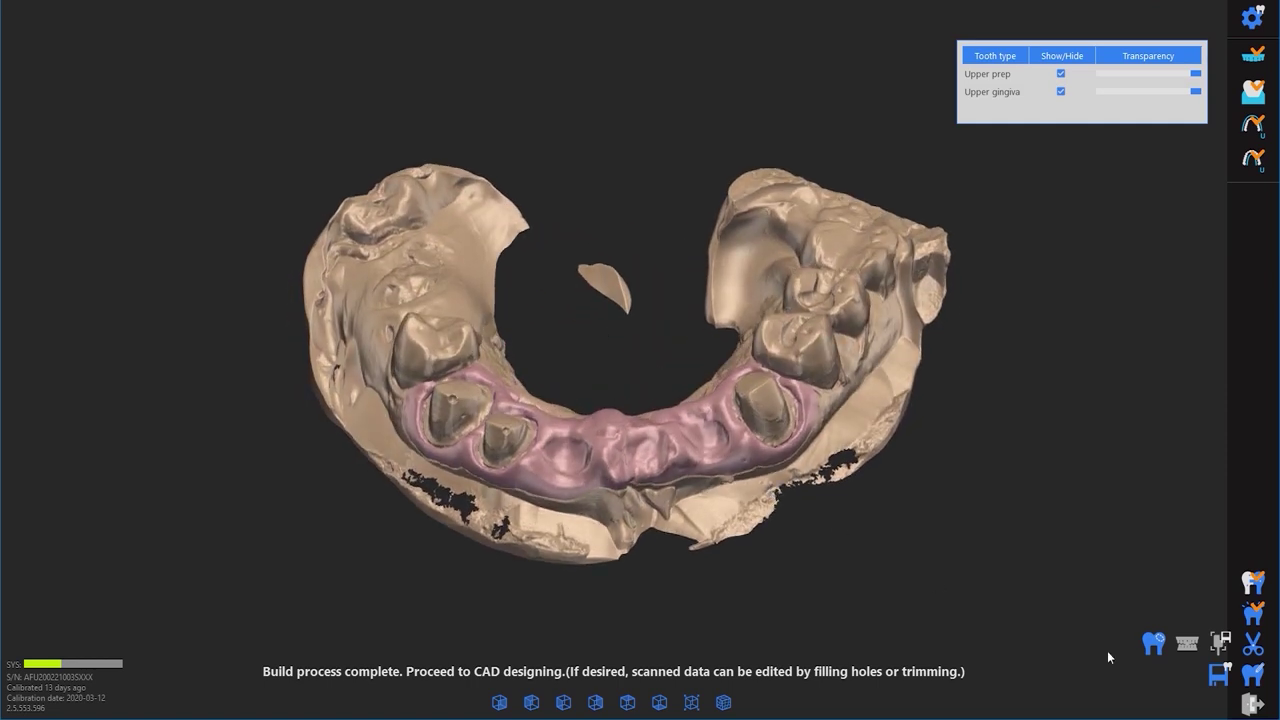
left_click(1250, 643)
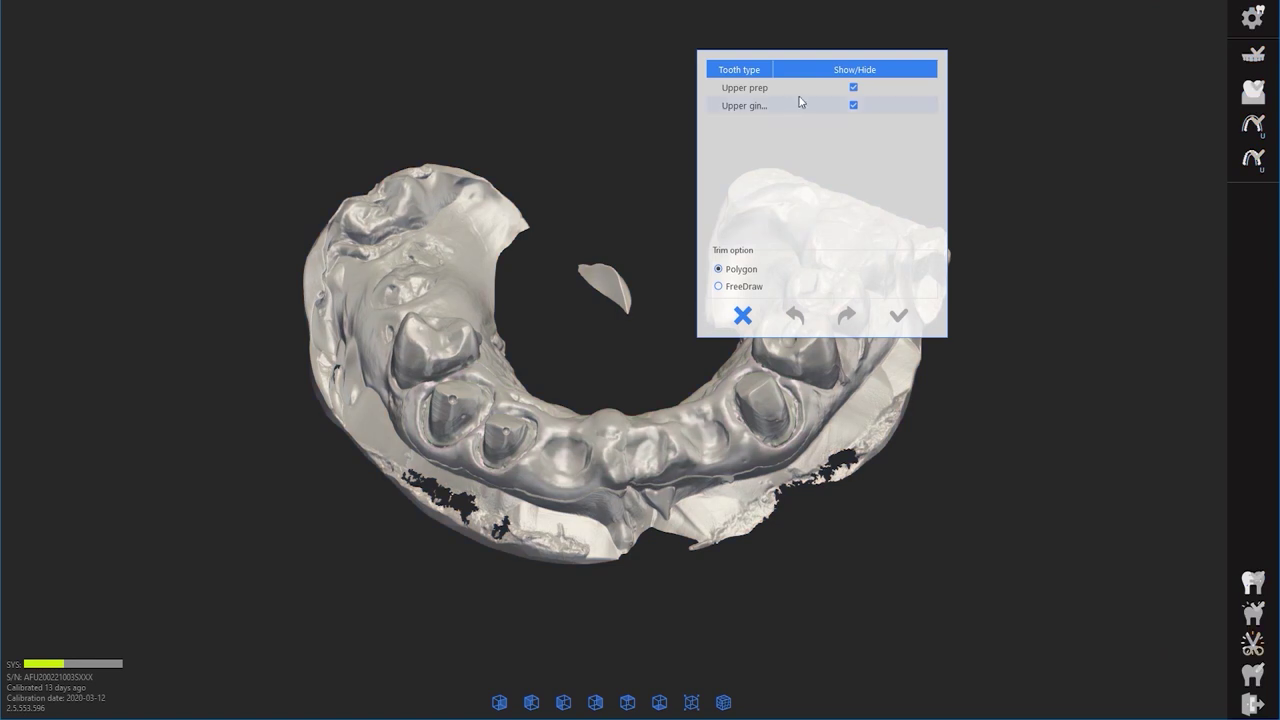
- Remove the loose fragment floating inside the arch and apply the trim
left_click_drag(577, 259, 658, 334)
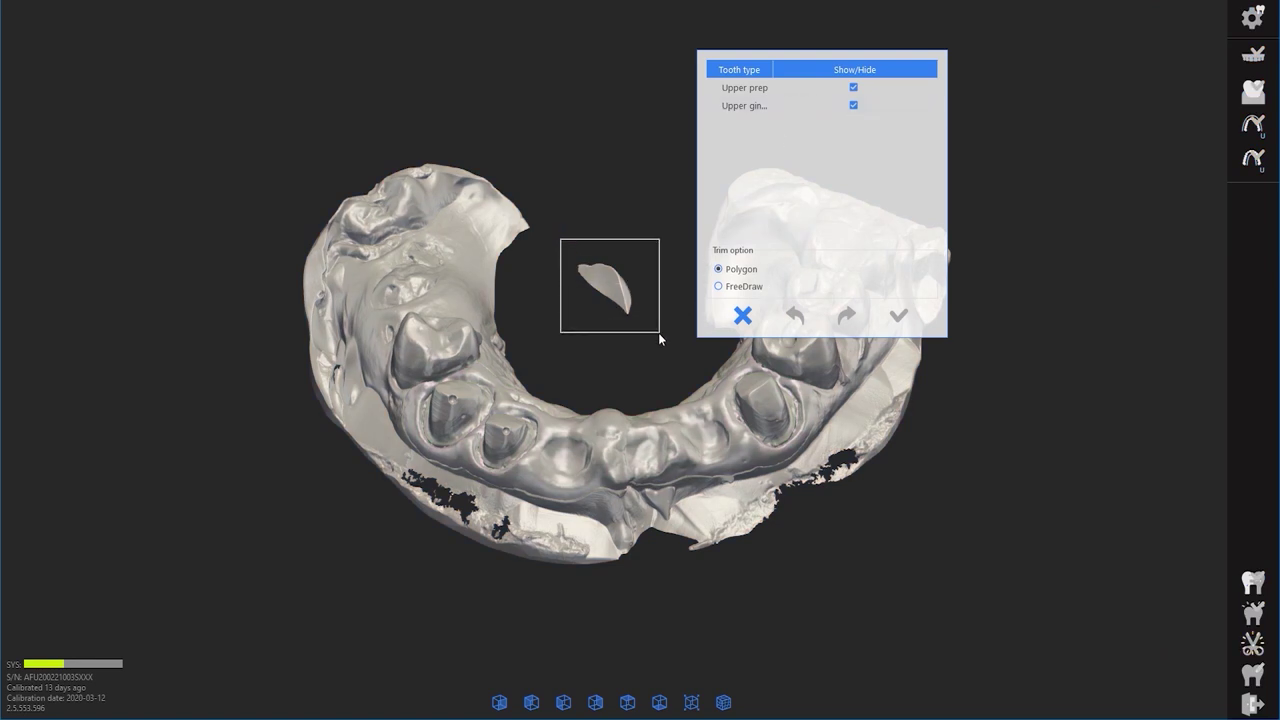
left_click(689, 346)
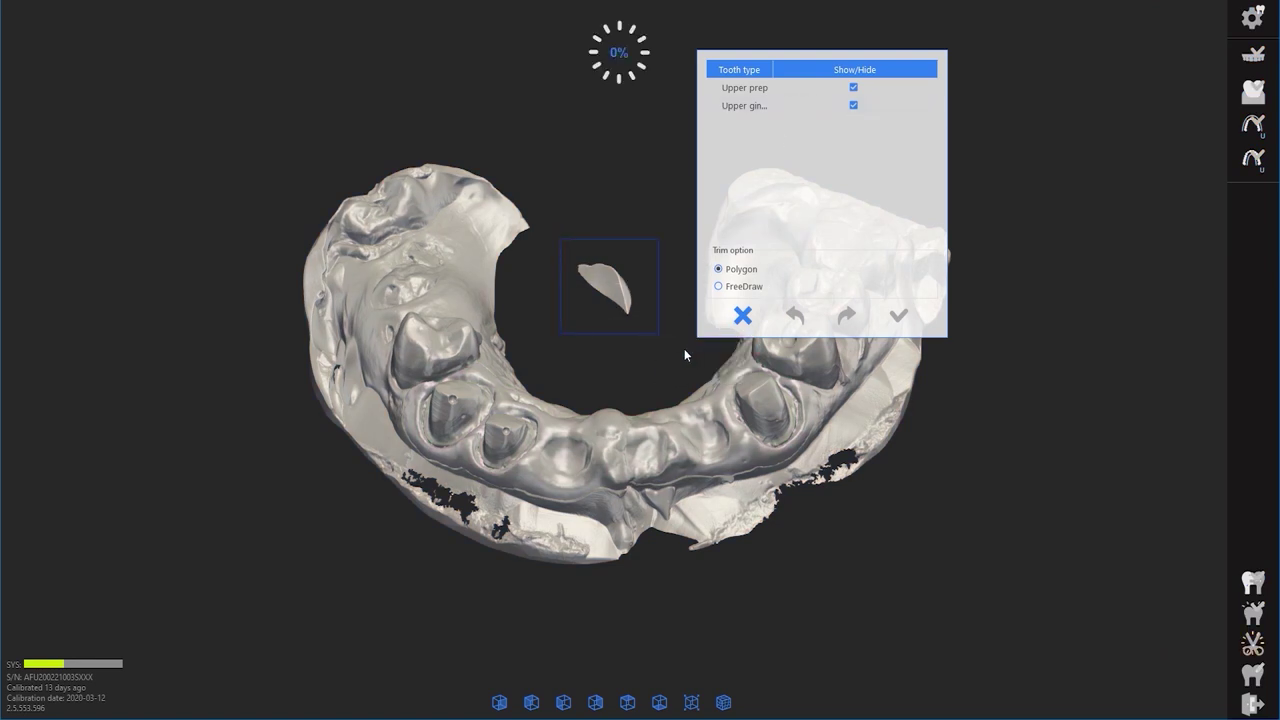
left_click(896, 318)
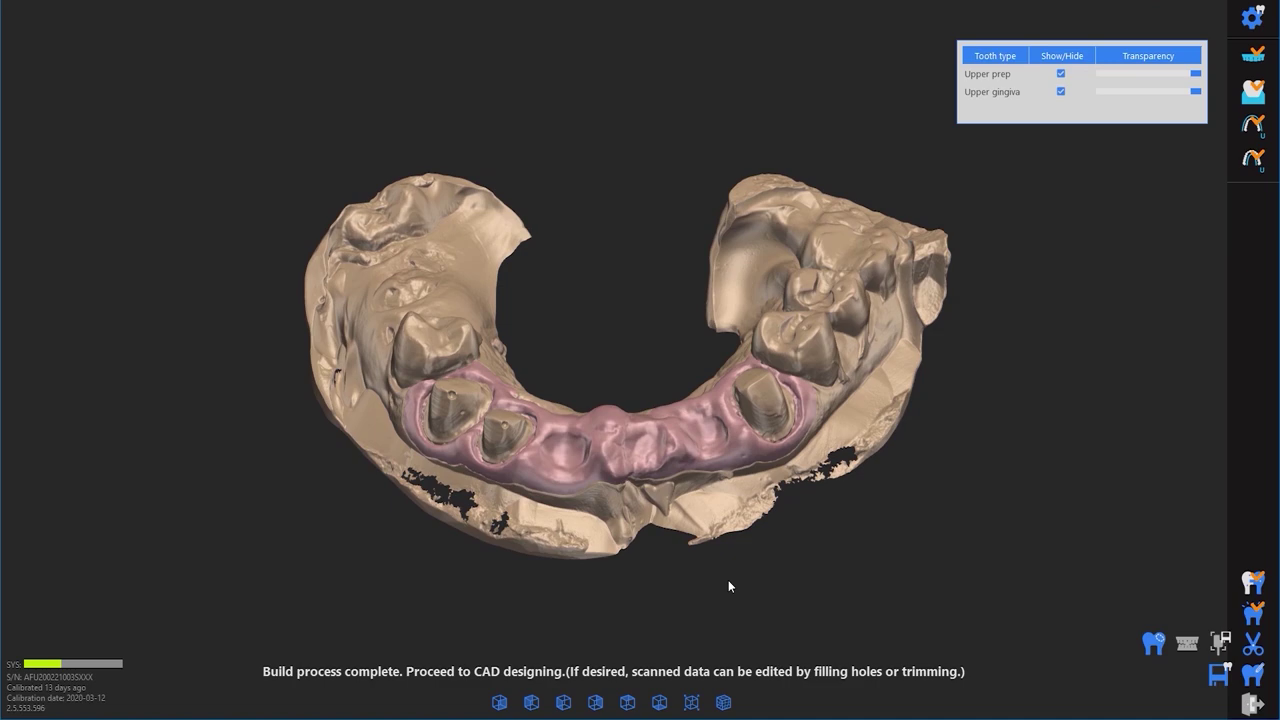
mouse_move(728, 586)
left_mouse_down()
mouse_move(694, 609)
mouse_move(755, 515)
mouse_move(578, 514)
mouse_move(893, 527)
left_mouse_up()
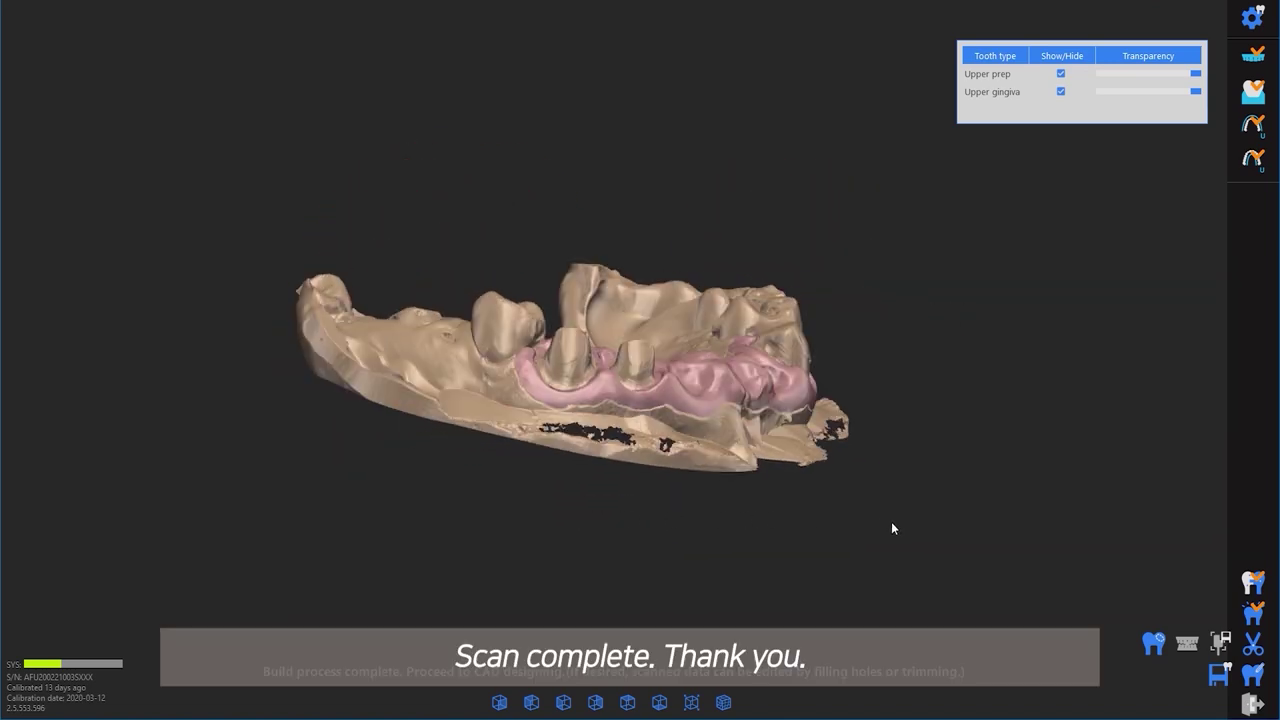